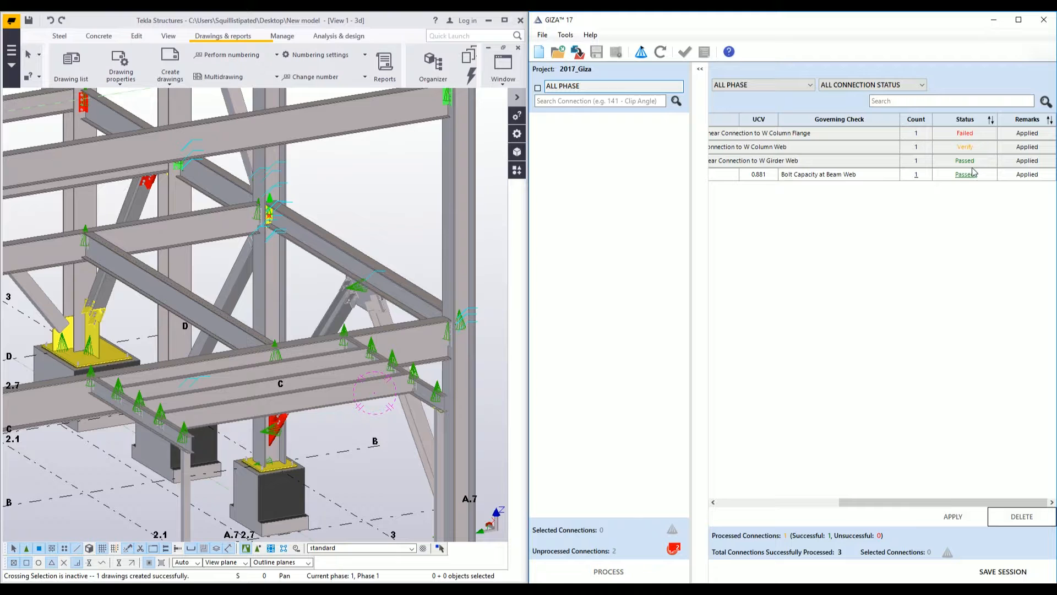
Step: Review the full check results of the W girder web shear connection with all result categories expanded
click(961, 175)
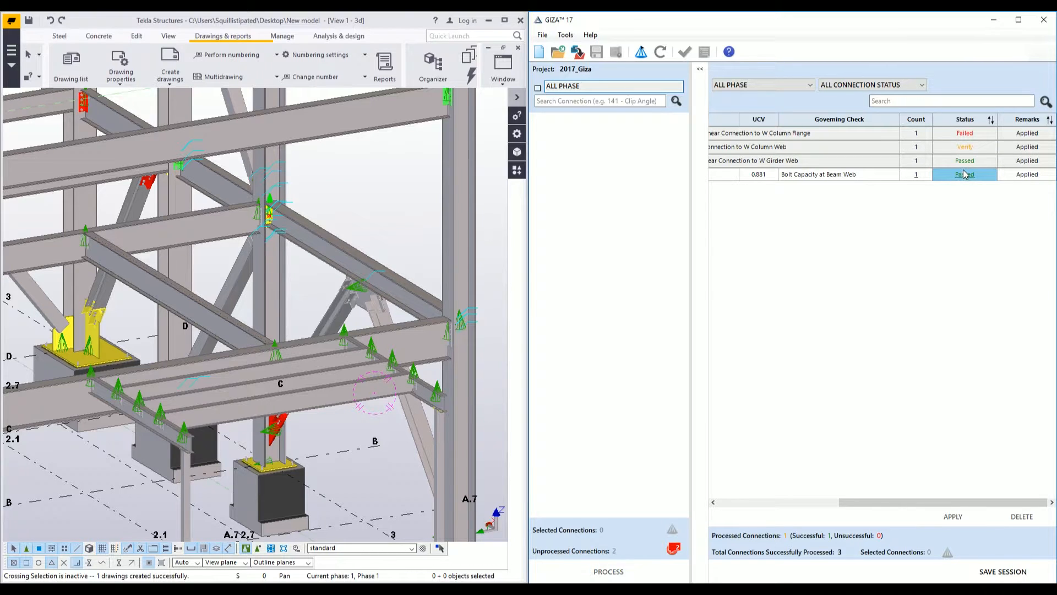
double_click(964, 174)
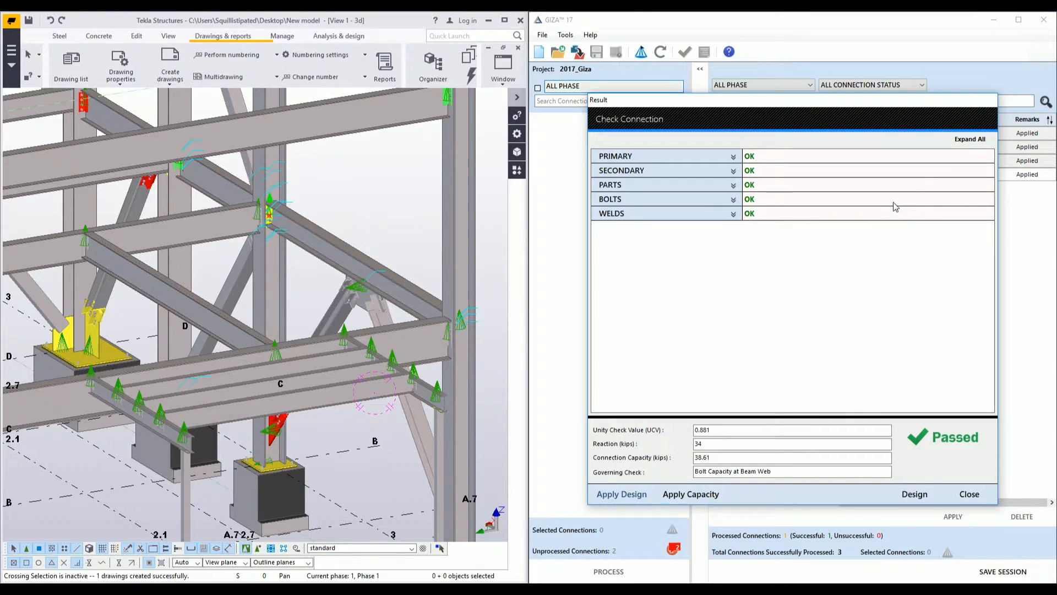
click(963, 139)
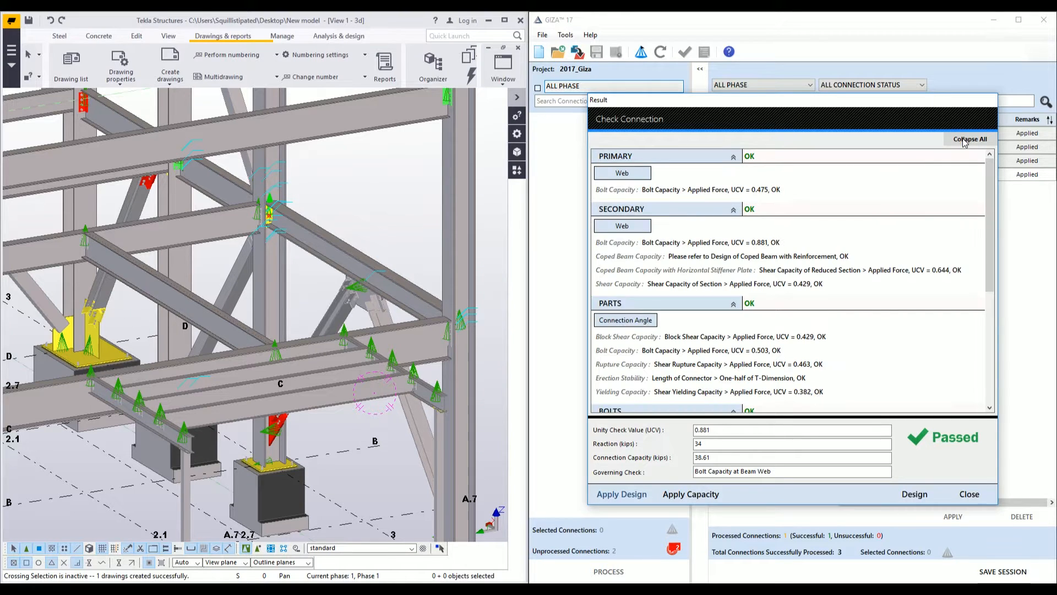
scroll(918, 175, down, 3)
scroll(918, 176, up, 3)
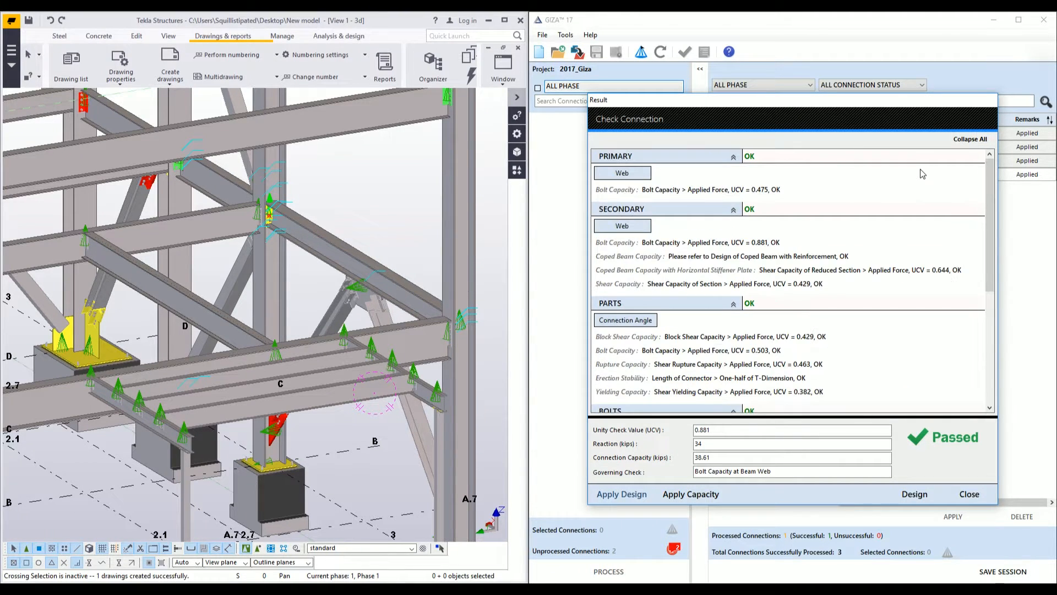
click(973, 495)
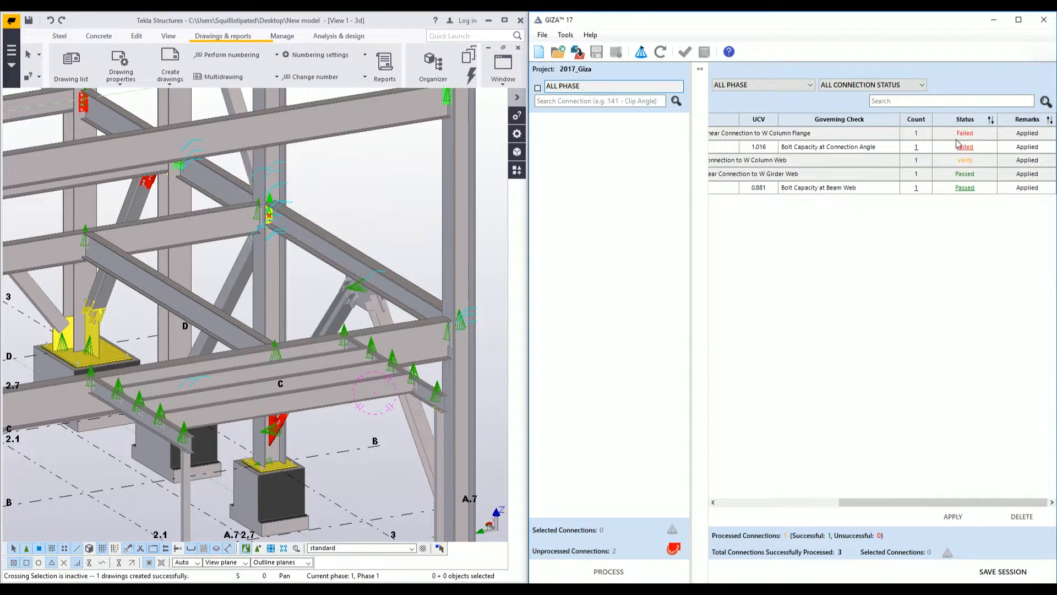
Step: Examine the parts checks of the W column flange shear connection, focusing on the connection angle's bolt capacity
click(958, 148)
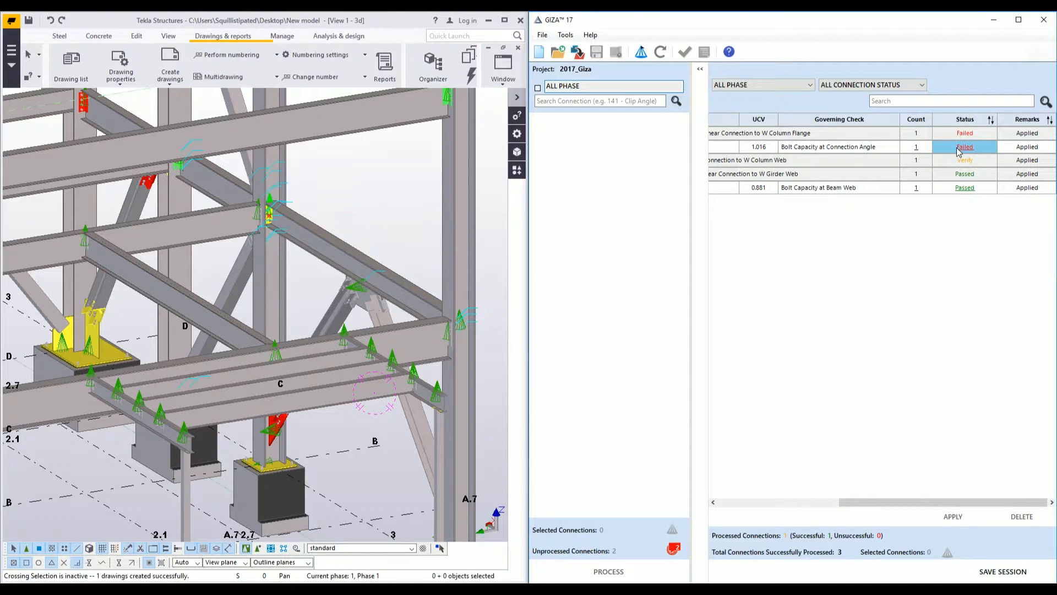
click(959, 149)
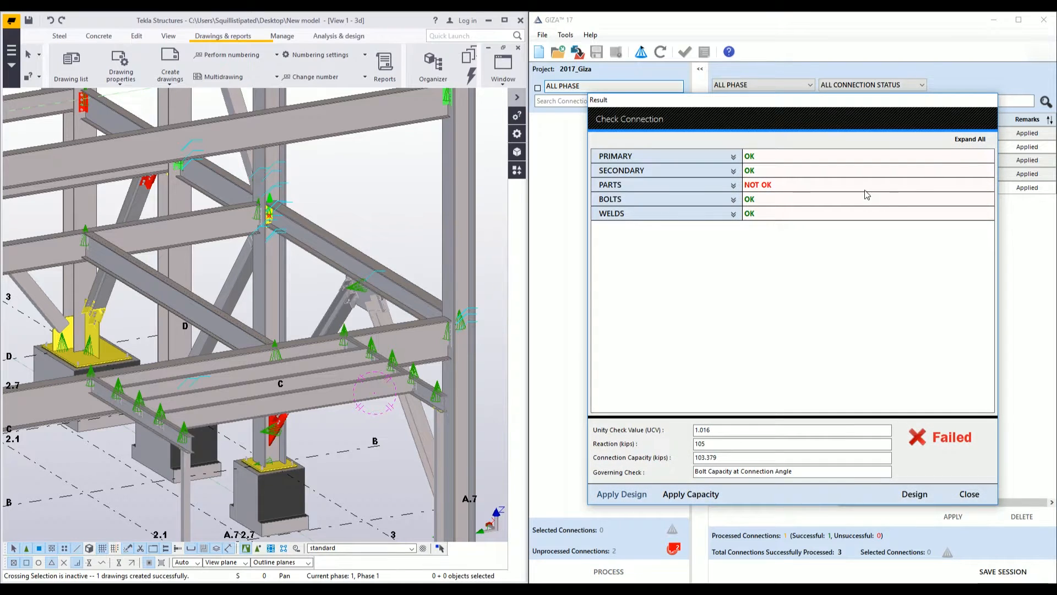
click(733, 187)
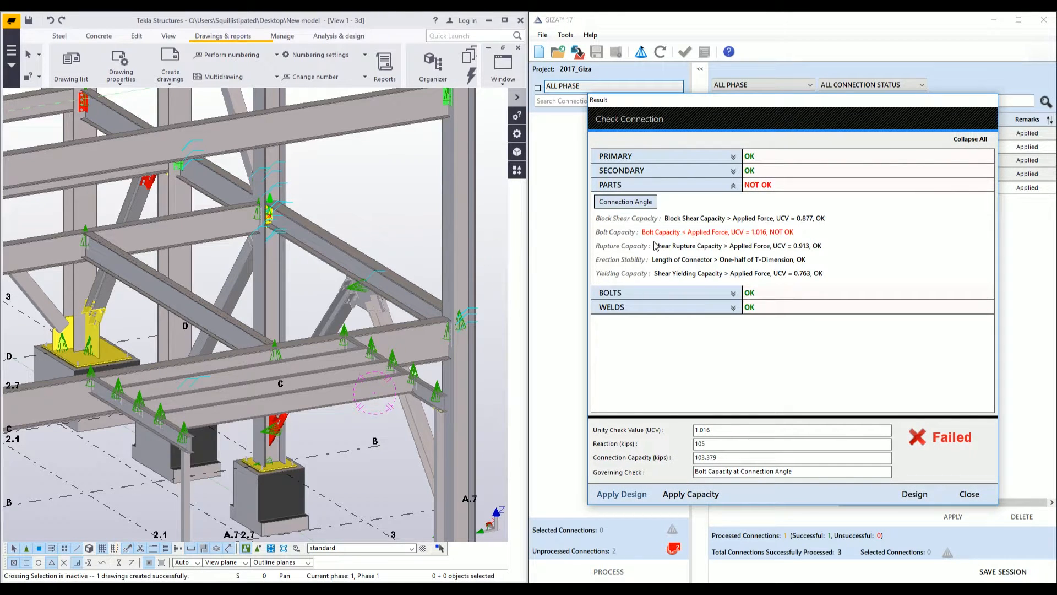
drag(642, 234, 796, 233)
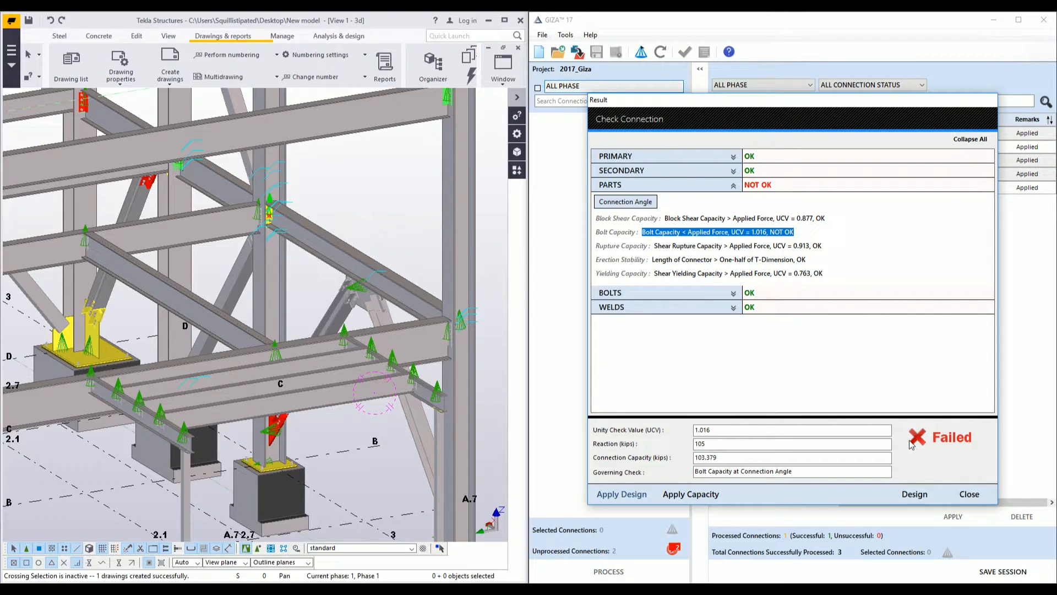
click(969, 494)
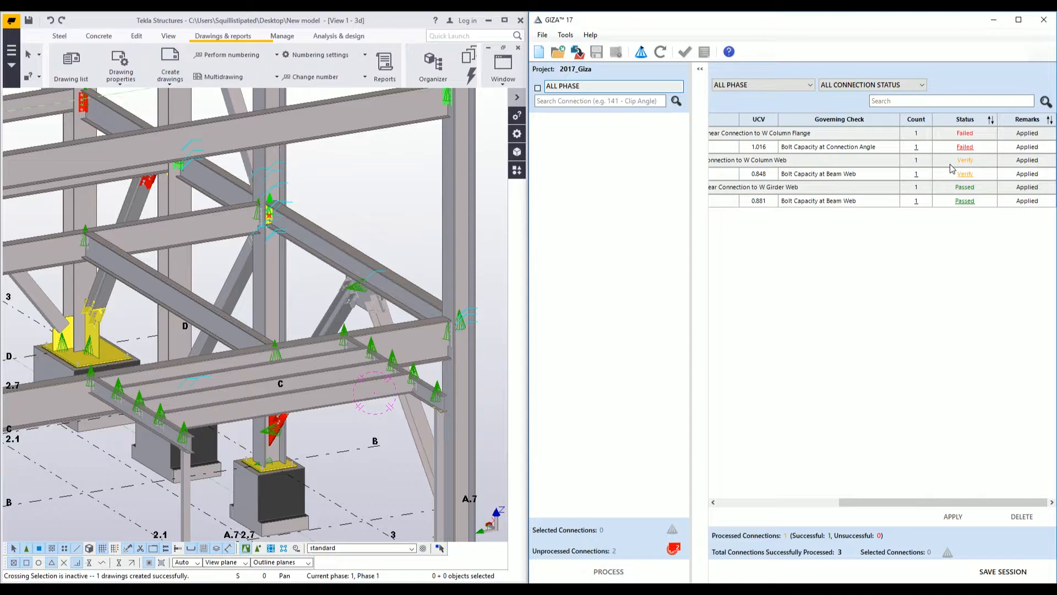
Step: Examine the shear plate checks of the W column web connection and consult the Check Form reference image Capture.JPG
click(953, 171)
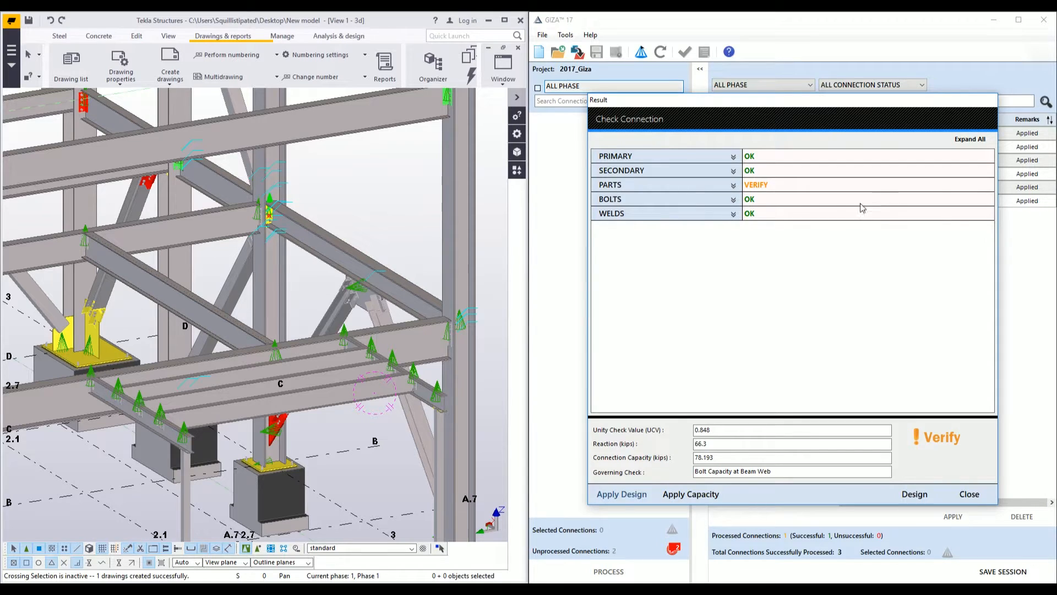
click(734, 188)
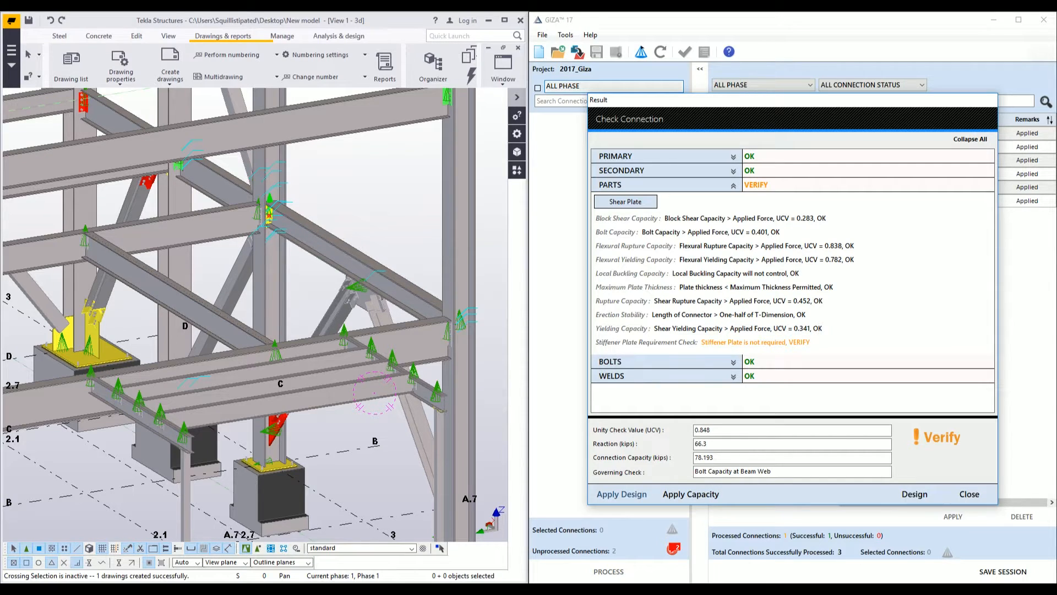
key(alt+Tab)
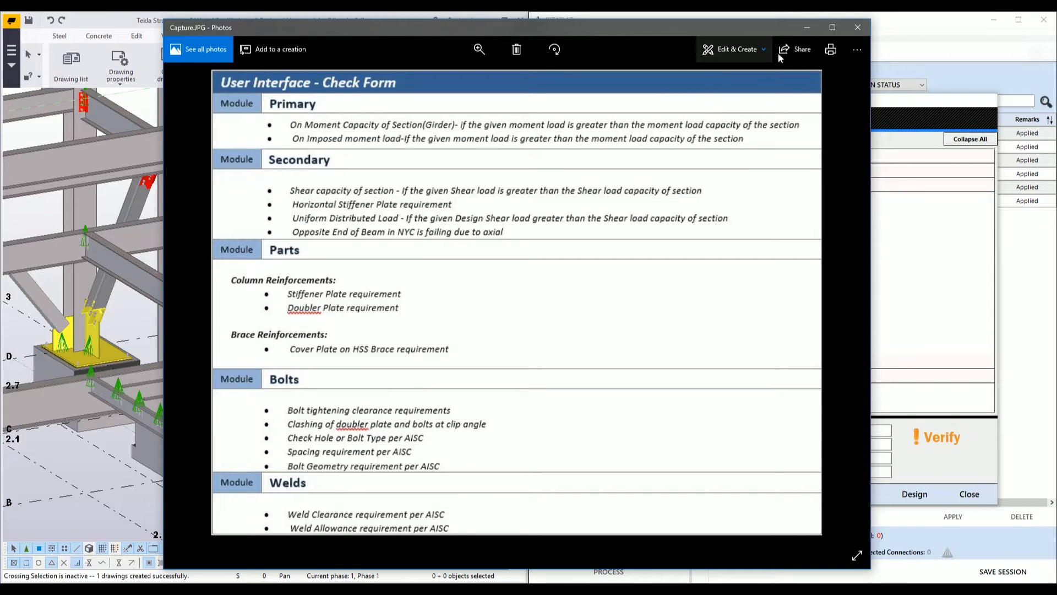
click(808, 30)
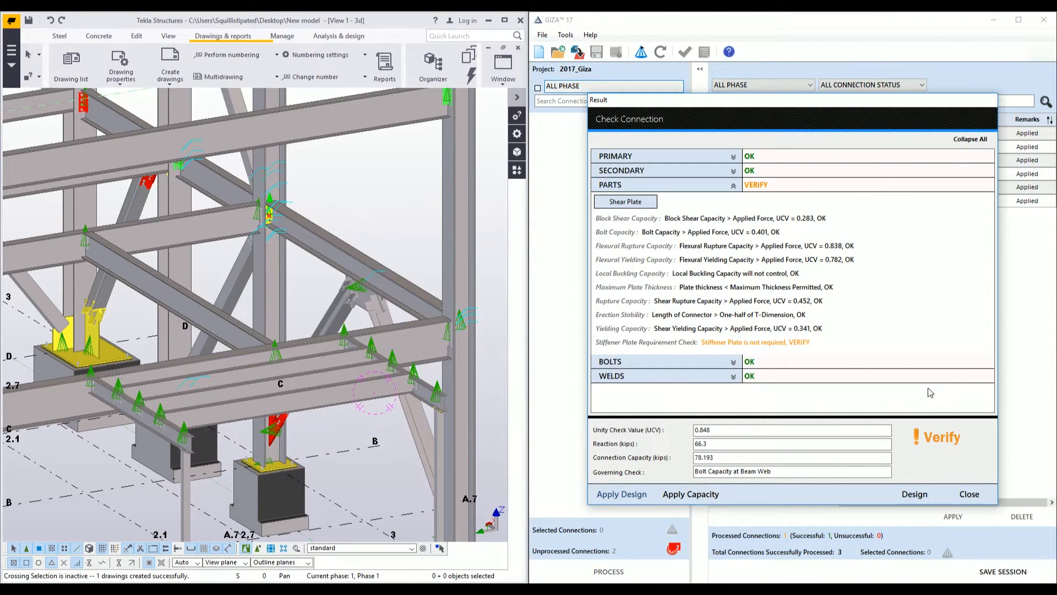
click(967, 492)
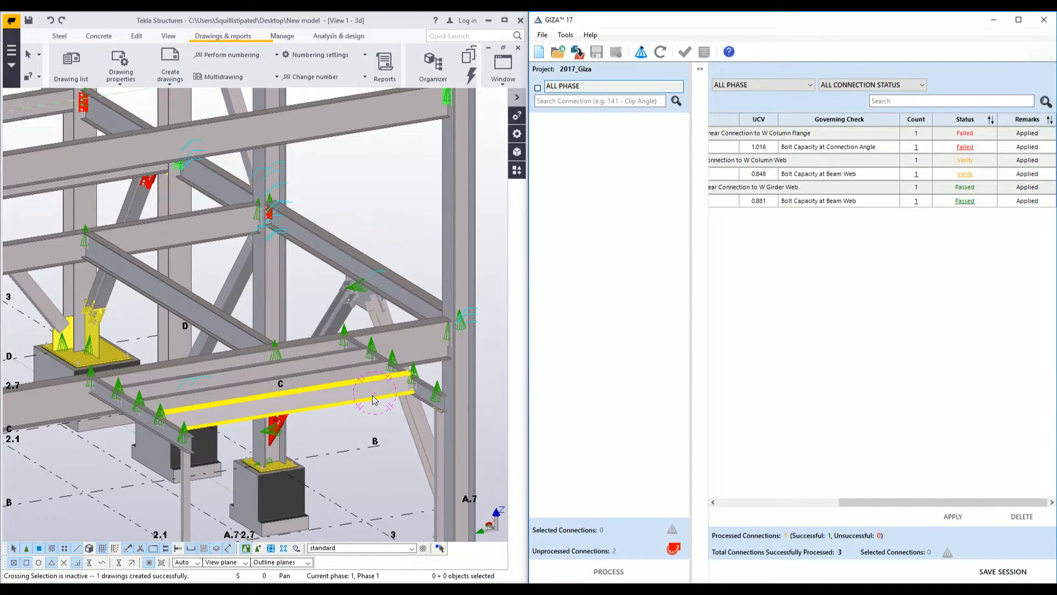
Step: Inspect the green clip angle joining the beam to the column flange in the 3D model
middle_drag(399, 311, 323, 390)
scroll(323, 282, up, 6)
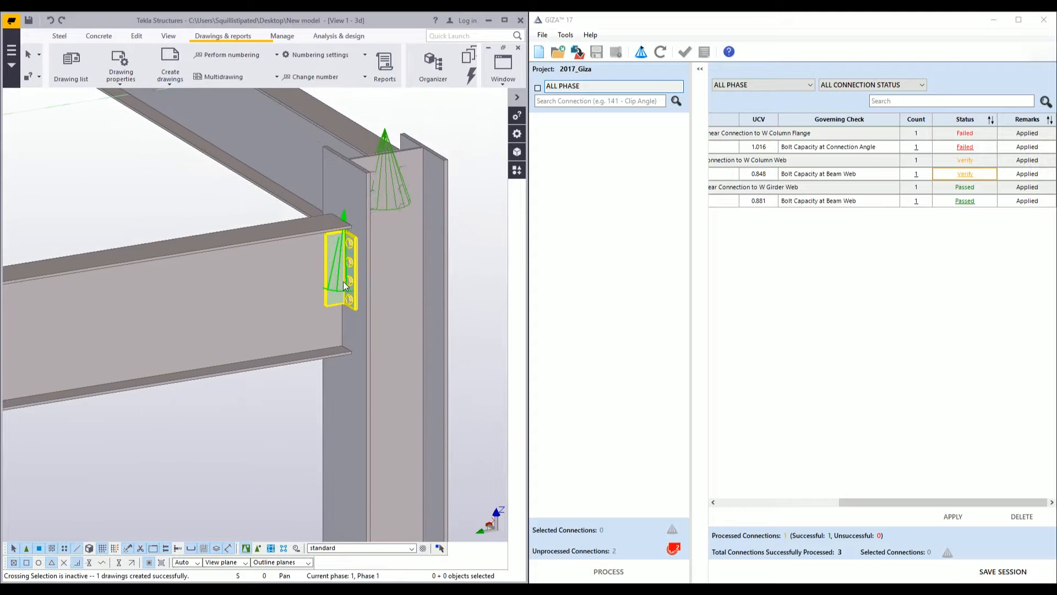
scroll(345, 280, up, 3)
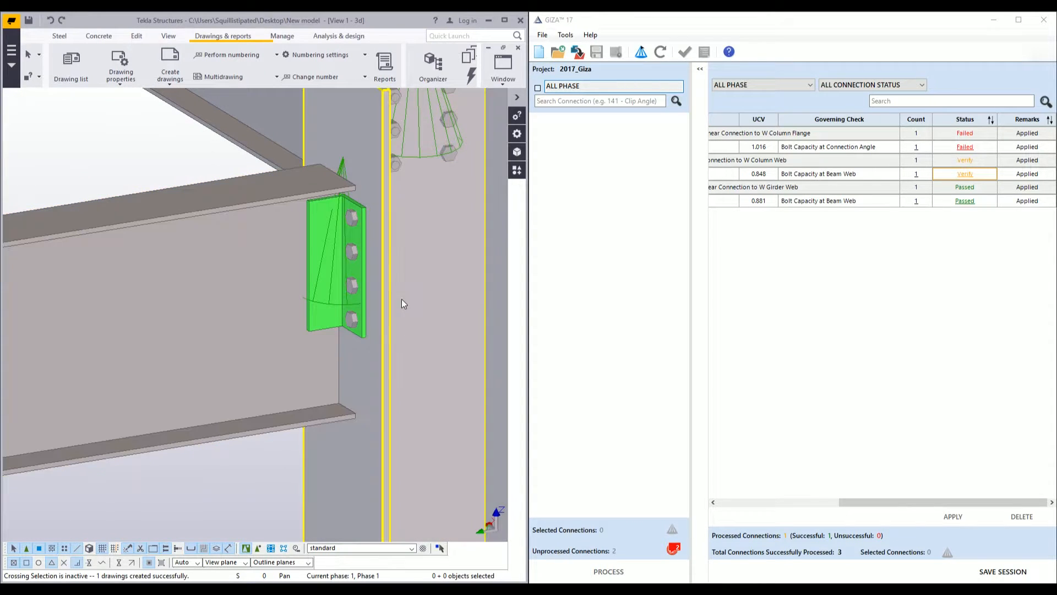
scroll(366, 302, down, 5)
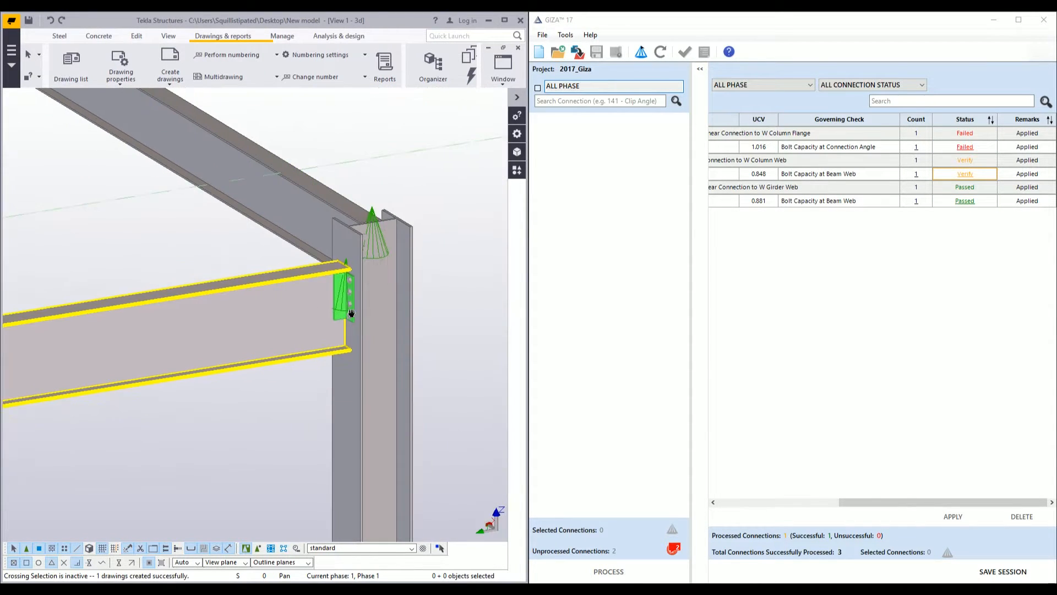
Step: Inspect the red four-bolt clip angle between beam and column in the 3D model
middle_drag(351, 313, 432, 313)
scroll(433, 313, down, 4)
scroll(241, 359, up, 2)
middle_drag(241, 359, 498, 411)
scroll(498, 410, up, 2)
scroll(317, 369, up, 4)
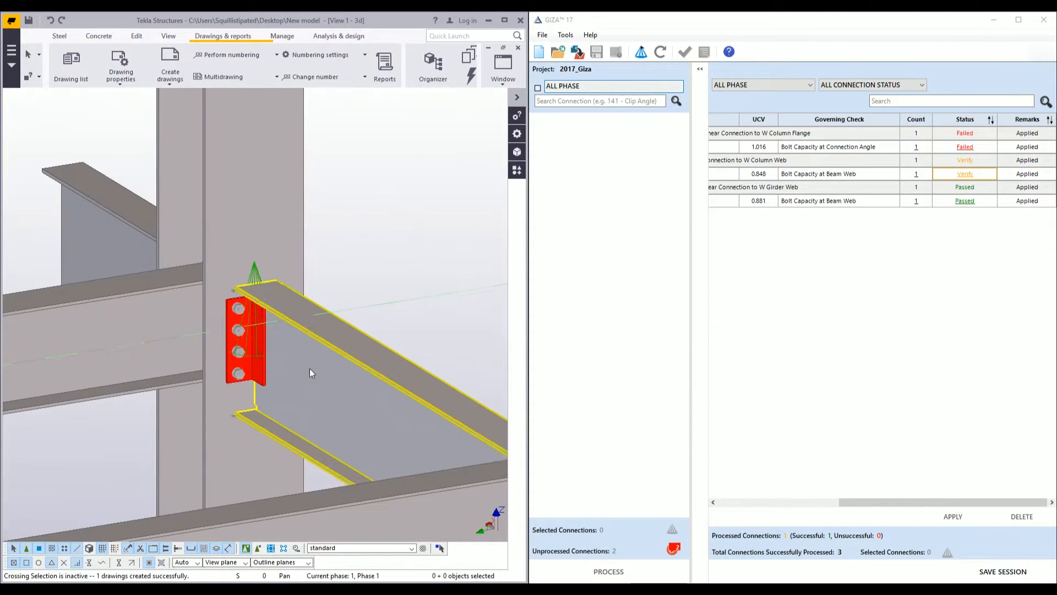
scroll(310, 368, up, 3)
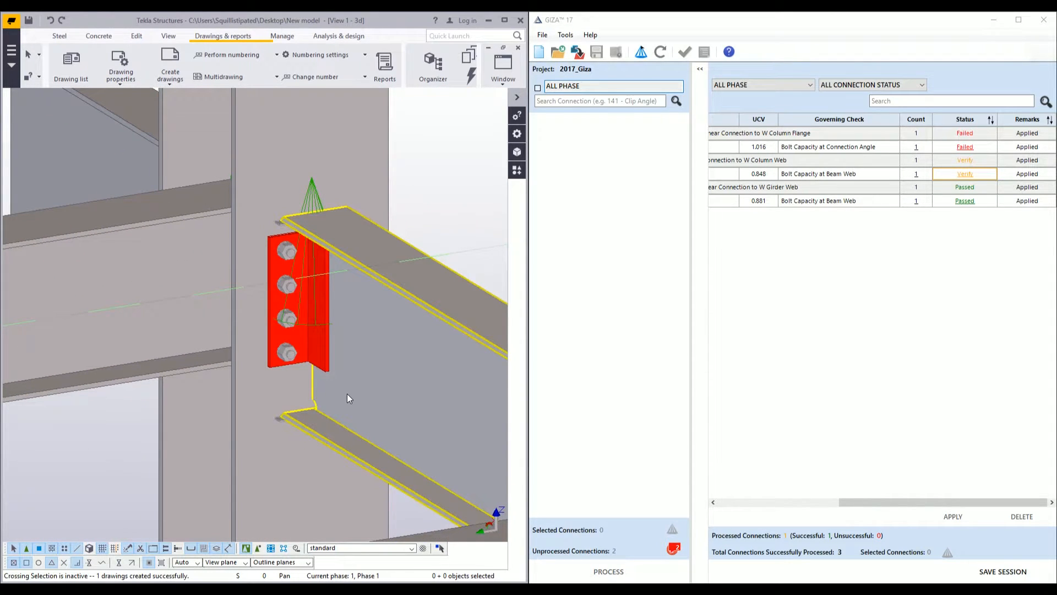
scroll(358, 355, down, 6)
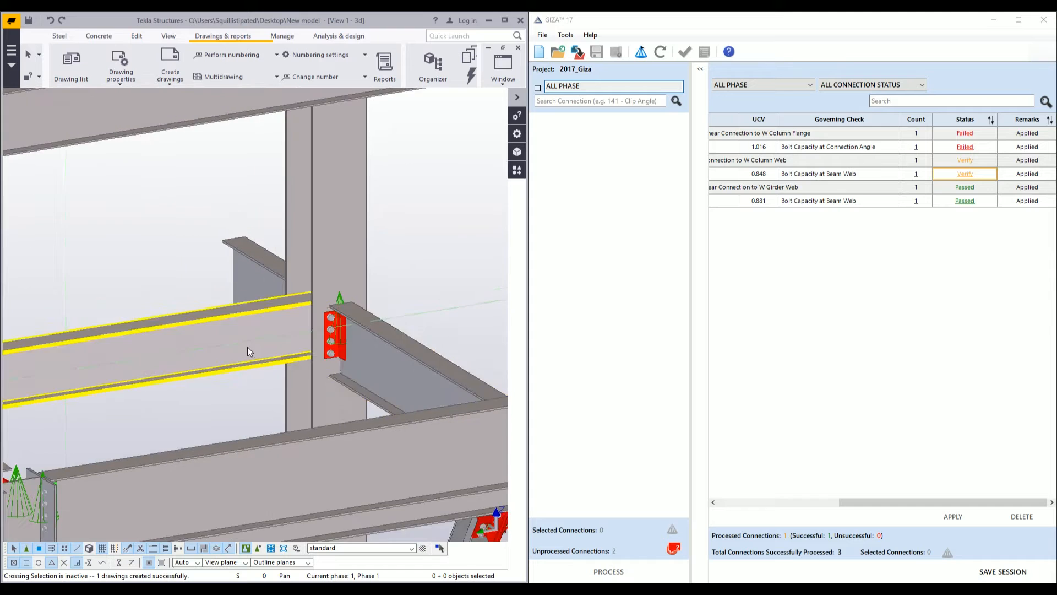
Step: Inspect the orange bolted plate connection at the top of the corner column
middle_drag(216, 347, 451, 385)
middle_drag(243, 370, 405, 374)
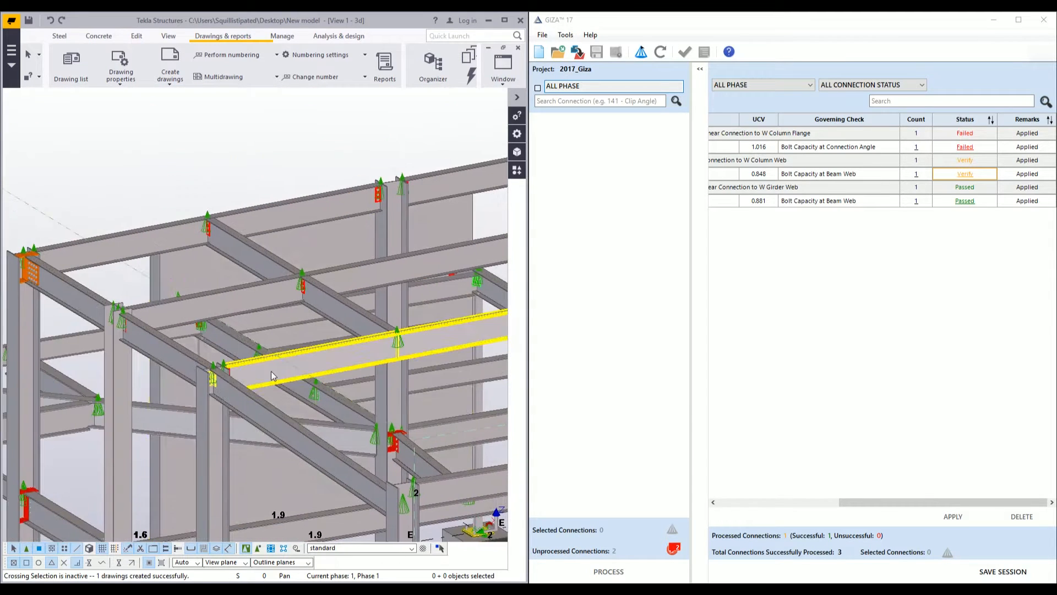
middle_drag(215, 383, 338, 450)
ctrl+middle_drag(172, 368, 253, 370)
scroll(216, 351, up, 6)
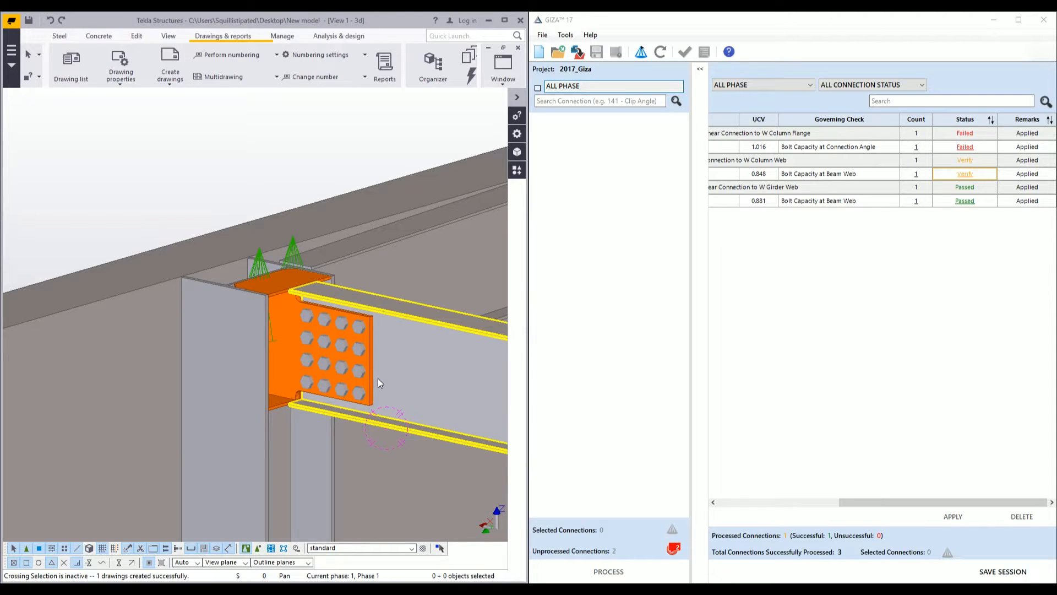
scroll(379, 377, down, 4)
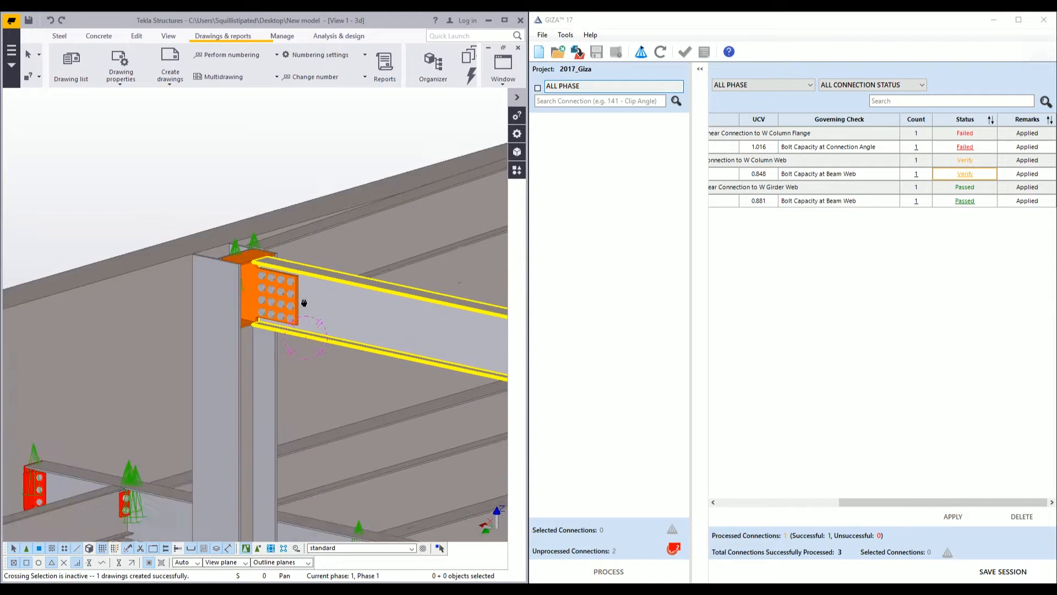
Step: Inspect the uncoloured beam-to-column connections with bolted flange plates and clip angles at the lower level
scroll(314, 329, down, 4)
scroll(334, 303, up, 2)
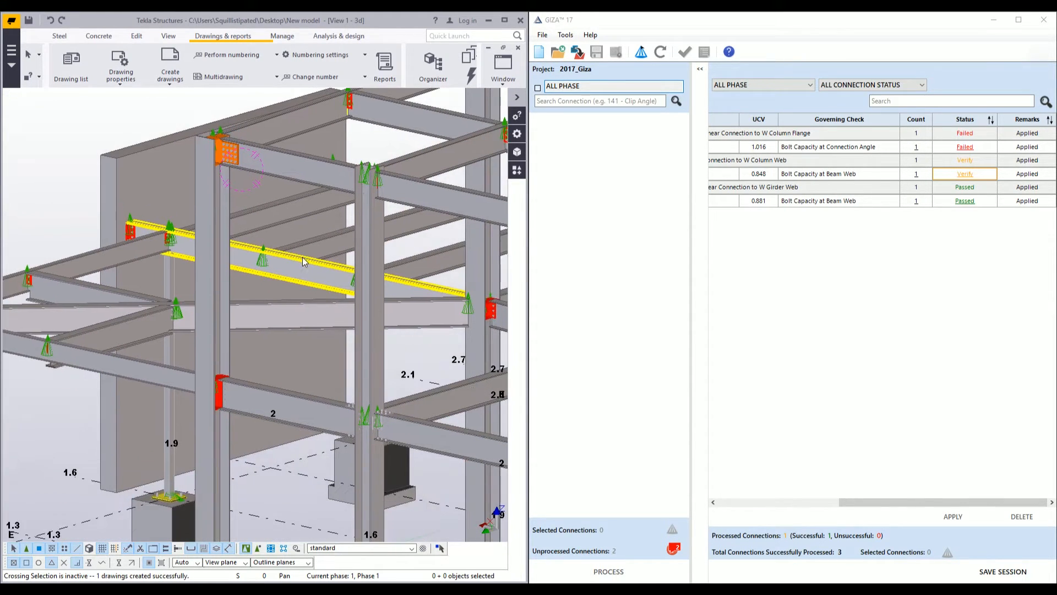
scroll(382, 382, up, 5)
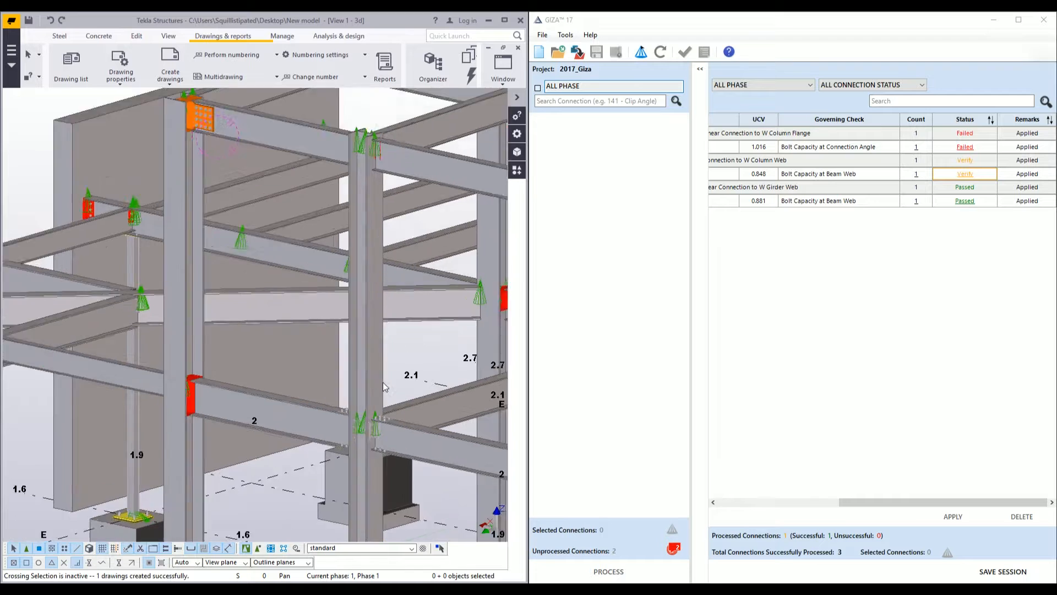
scroll(312, 348, down, 3)
scroll(309, 355, up, 5)
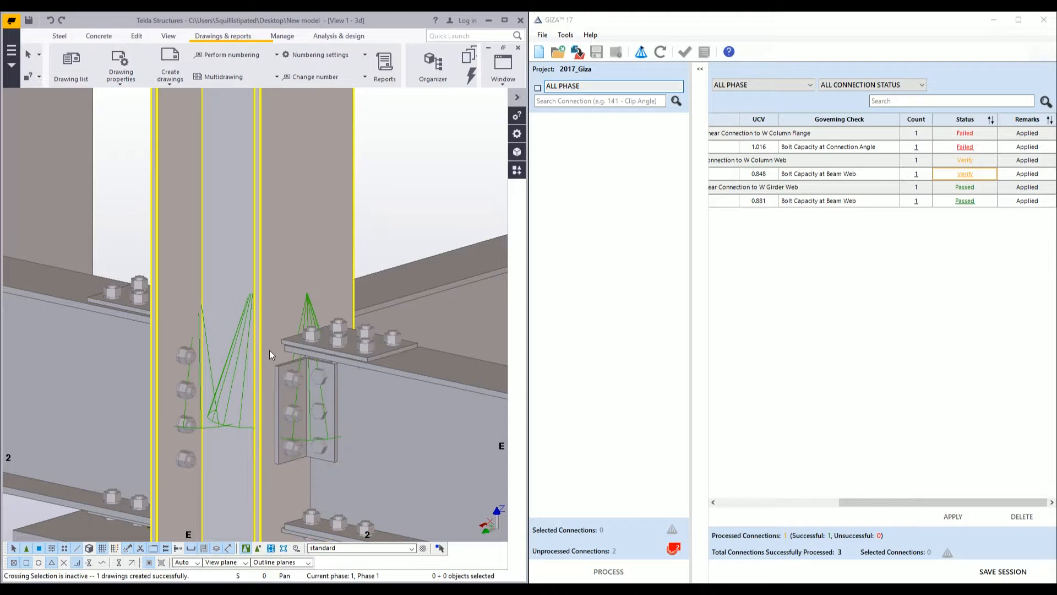
scroll(270, 355, down, 3)
middle_drag(212, 326, 450, 377)
middle_drag(312, 339, 345, 416)
scroll(352, 386, down, 3)
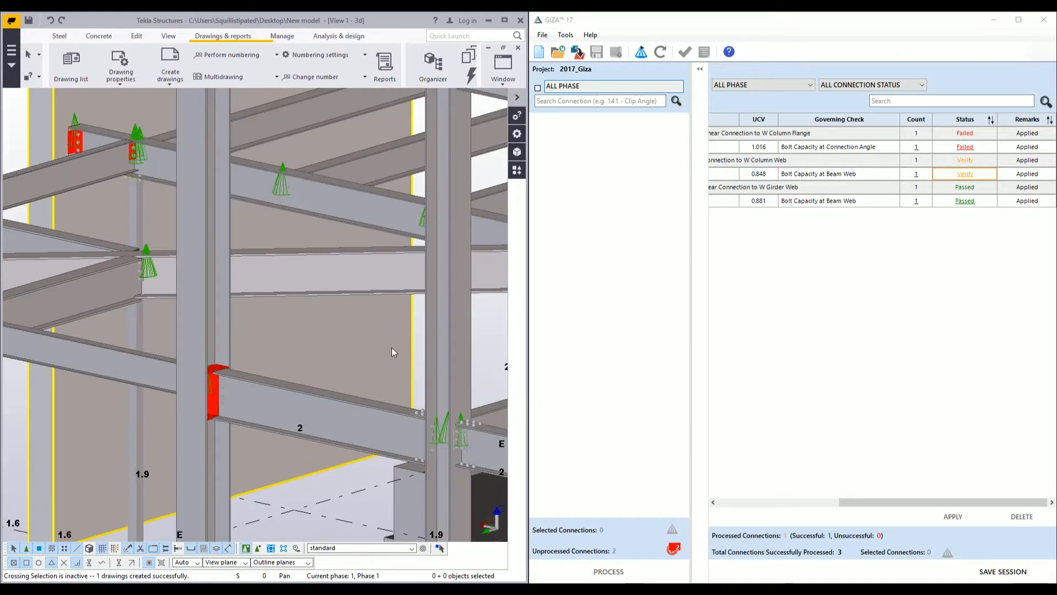
Step: Inspect the yellow column base plate and its anchor bolts on the concrete pedestal
middle_drag(392, 348, 157, 286)
middle_drag(225, 355, 268, 326)
middle_drag(305, 413, 247, 378)
scroll(245, 379, up, 5)
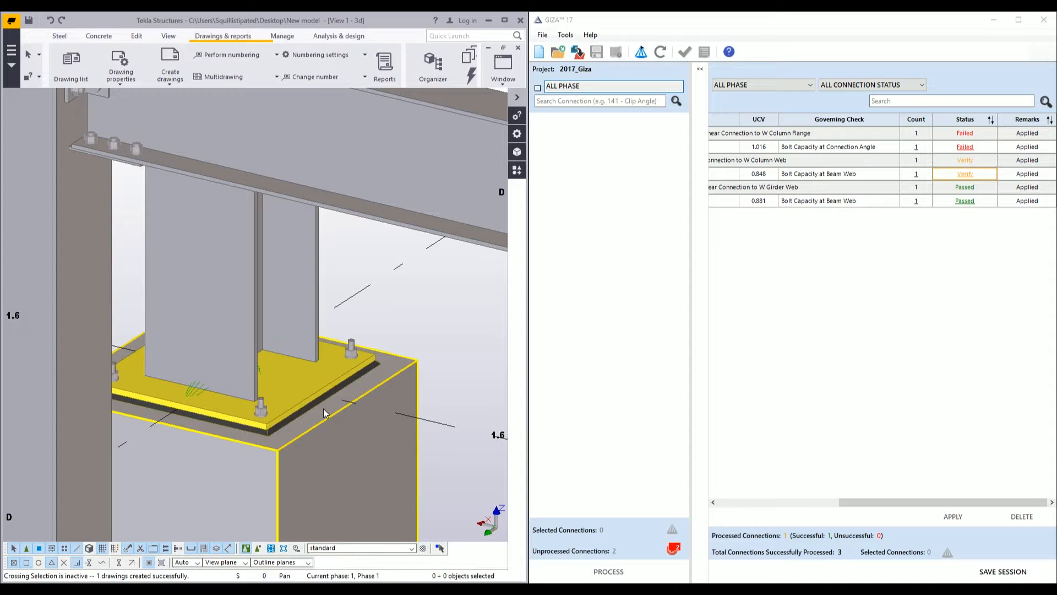
Step: Select the four adjacent clip angle connections along the short cross beam that supports the parallel infill beams
scroll(324, 413, down, 10)
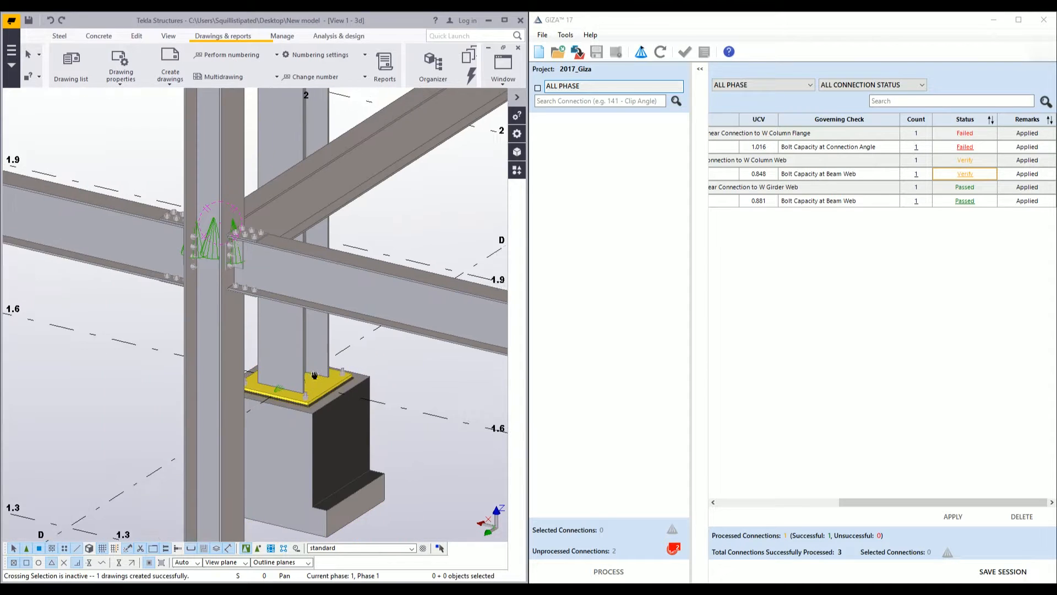
scroll(330, 353, up, 10)
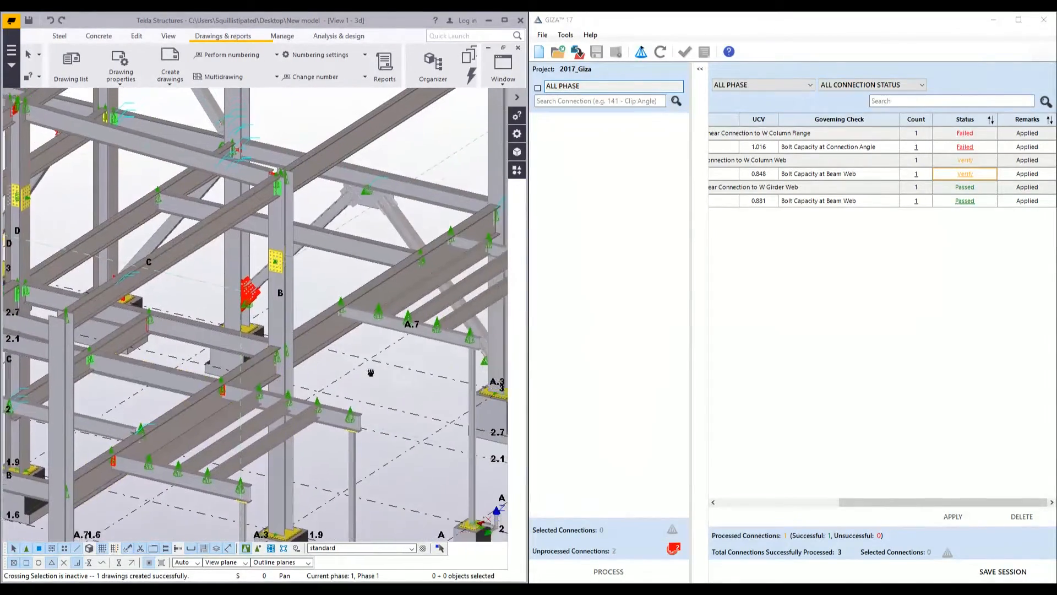
scroll(348, 365, up, 8)
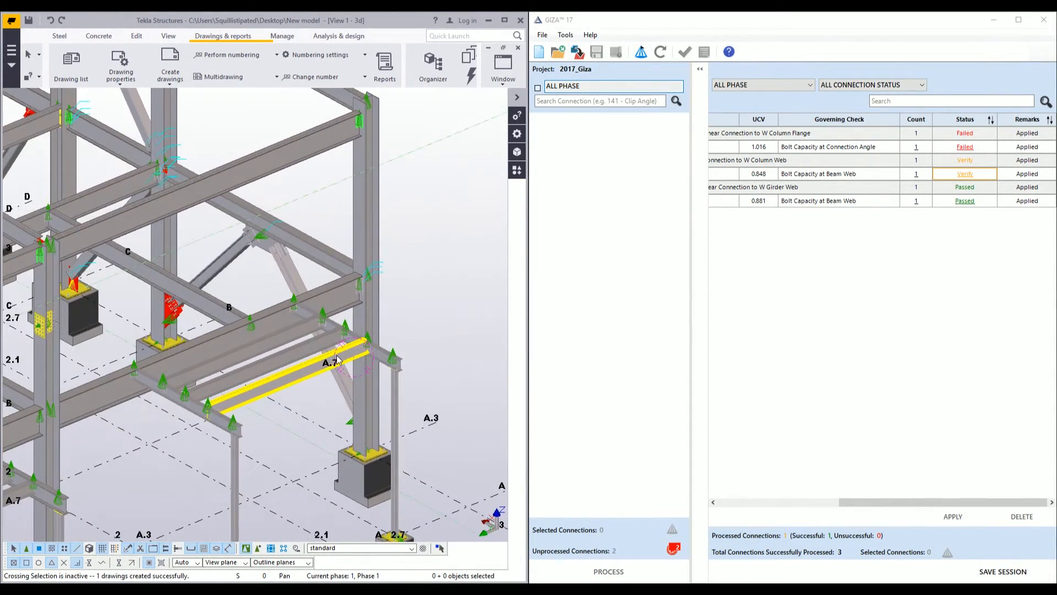
scroll(345, 348, up, 2)
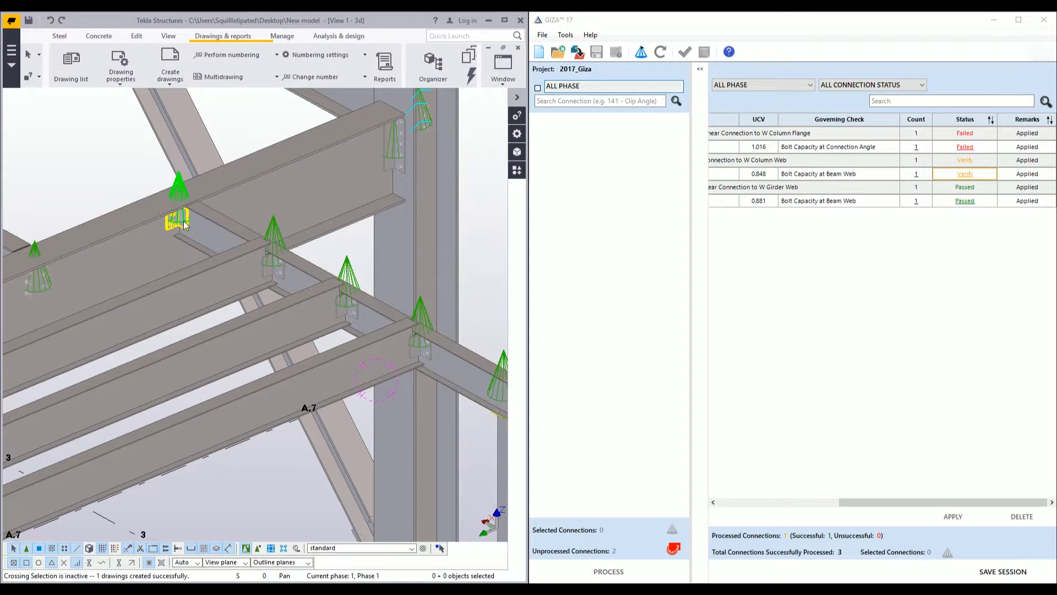
click(272, 277)
shift+click(273, 273)
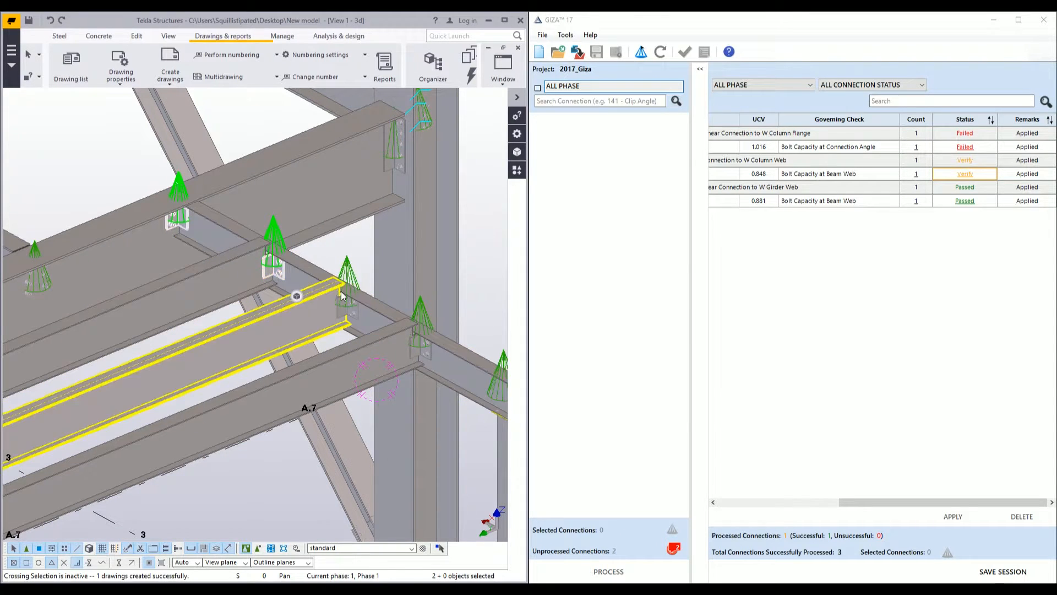
shift+click(353, 310)
shift+click(421, 346)
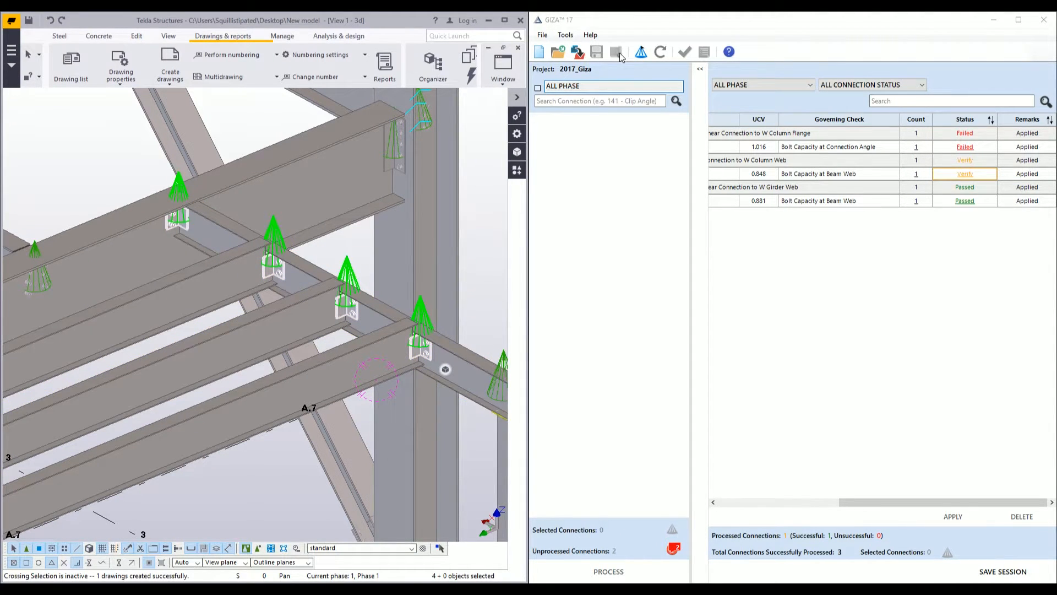
Step: Load the four selected clip angle connections from the Tekla model into GIZA and process all of them
click(637, 53)
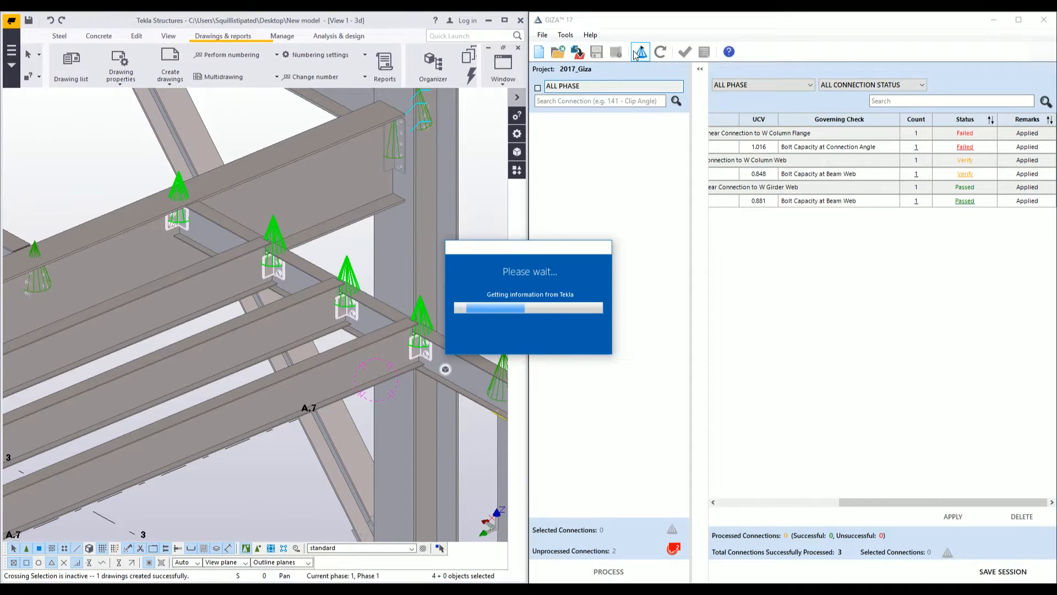
drag(591, 214, 1055, 474)
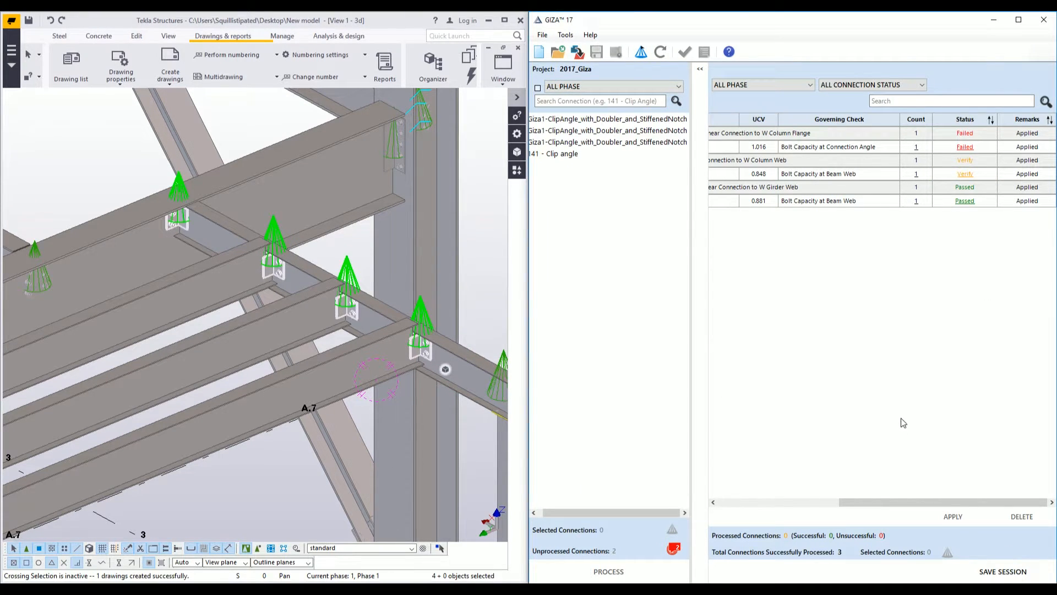
drag(590, 172, 585, 115)
click(623, 571)
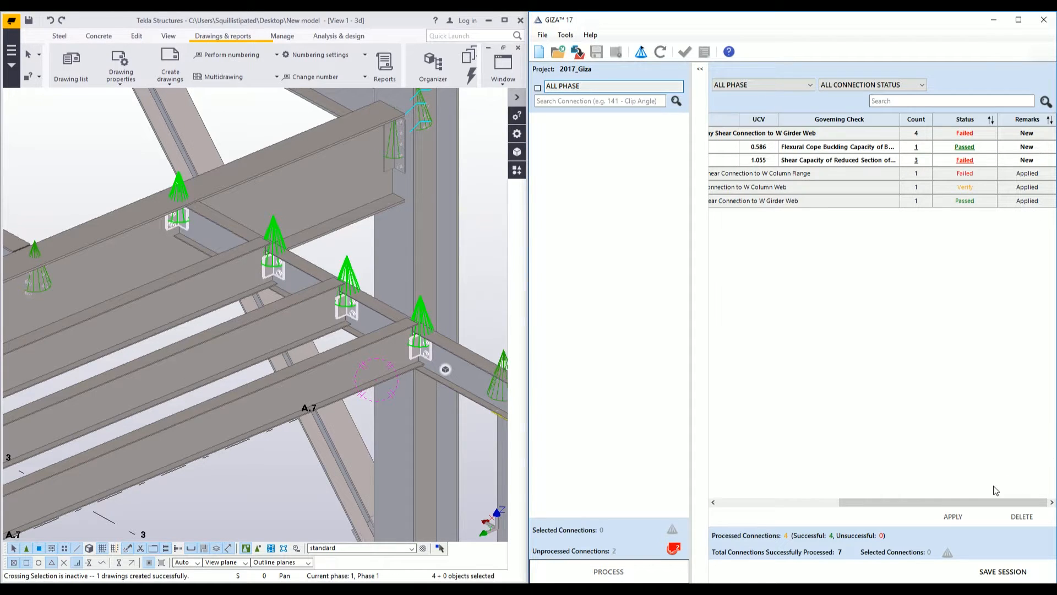
Step: Apply the calculated capacities of all four S2E-A2 double angle connections, W24X68 and W10X12 girder groups, to the Tekla model
drag(994, 502, 858, 503)
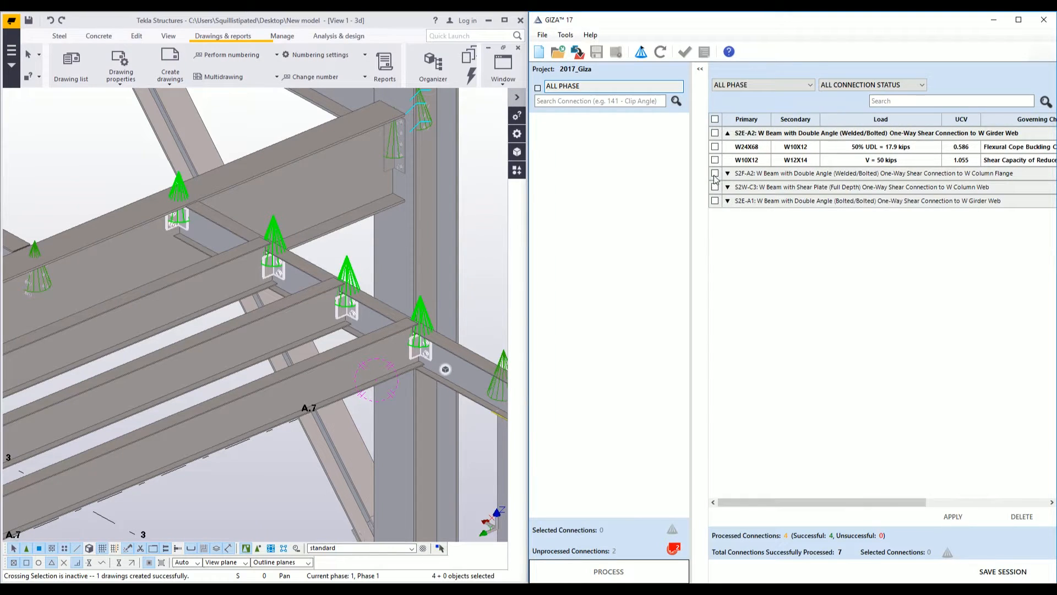
click(714, 147)
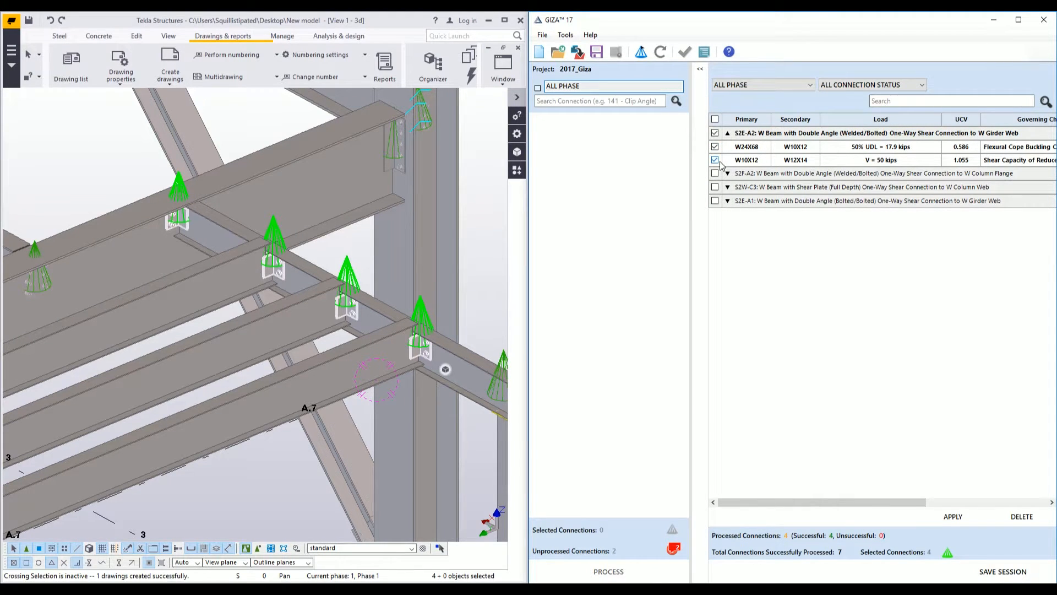
click(951, 519)
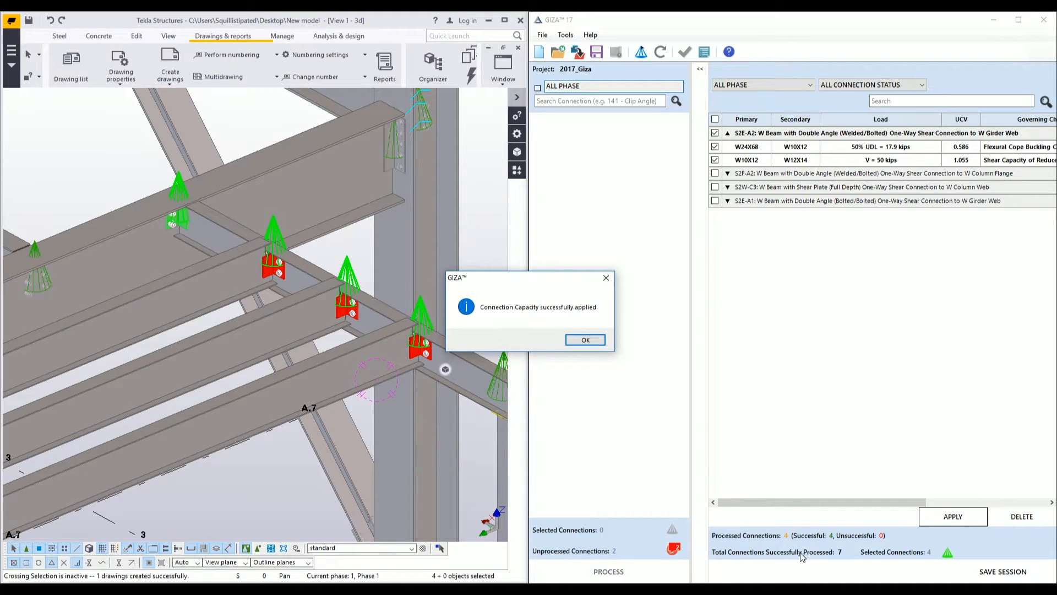
click(585, 339)
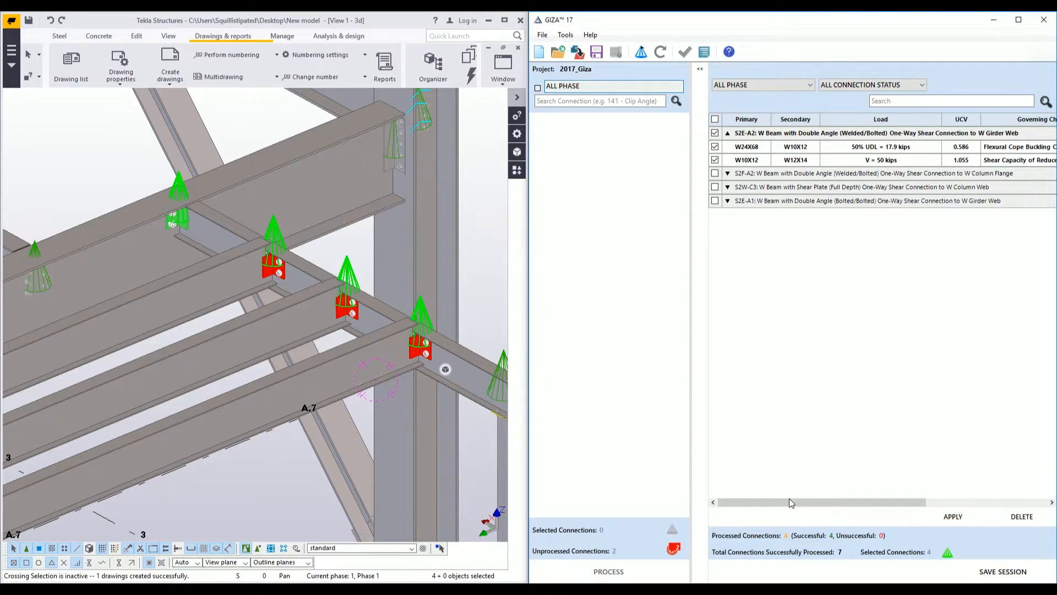
Step: Open the first of the failed S2E-A2 connections on the W10X12 girder and run its connection check
drag(819, 502, 917, 502)
click(985, 161)
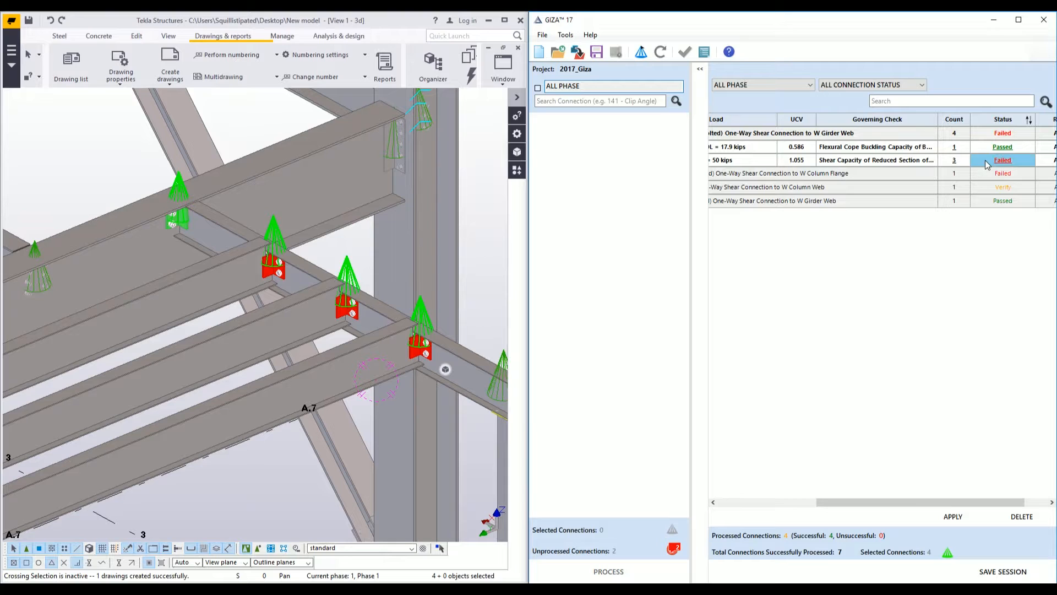
click(955, 160)
click(650, 287)
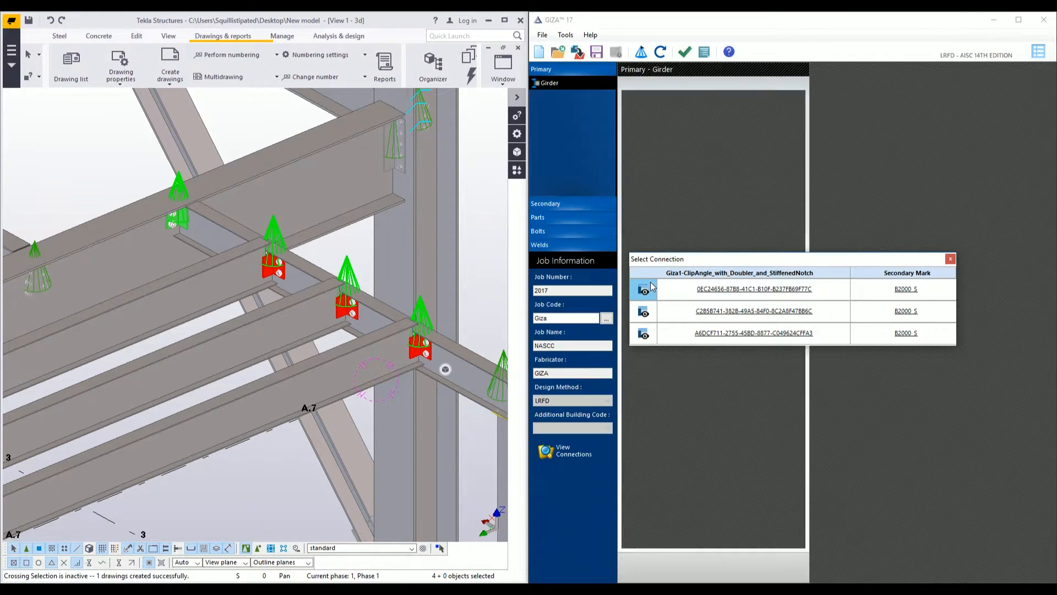
click(684, 53)
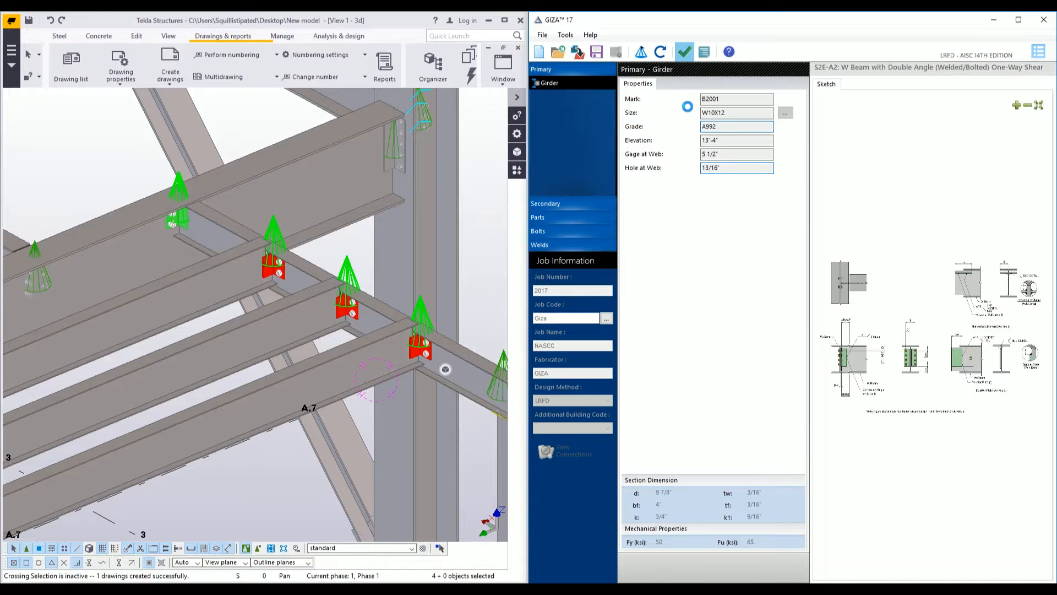
Step: Design the connection with the recommended 3/8" A36 doubler plate and 1/4" fillet weld, recalculate, and apply the design to the model
click(900, 494)
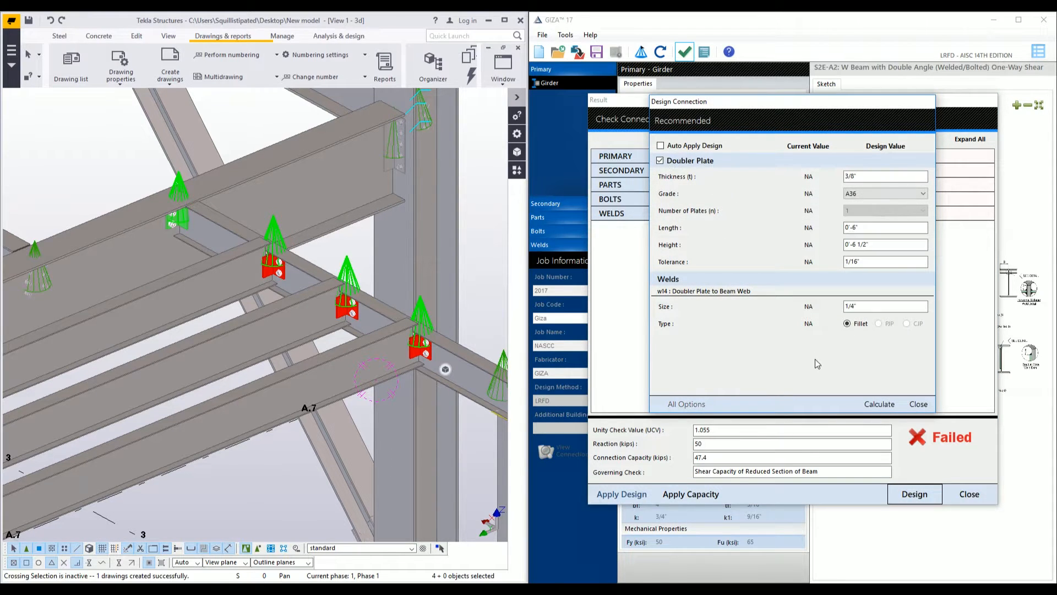
click(879, 404)
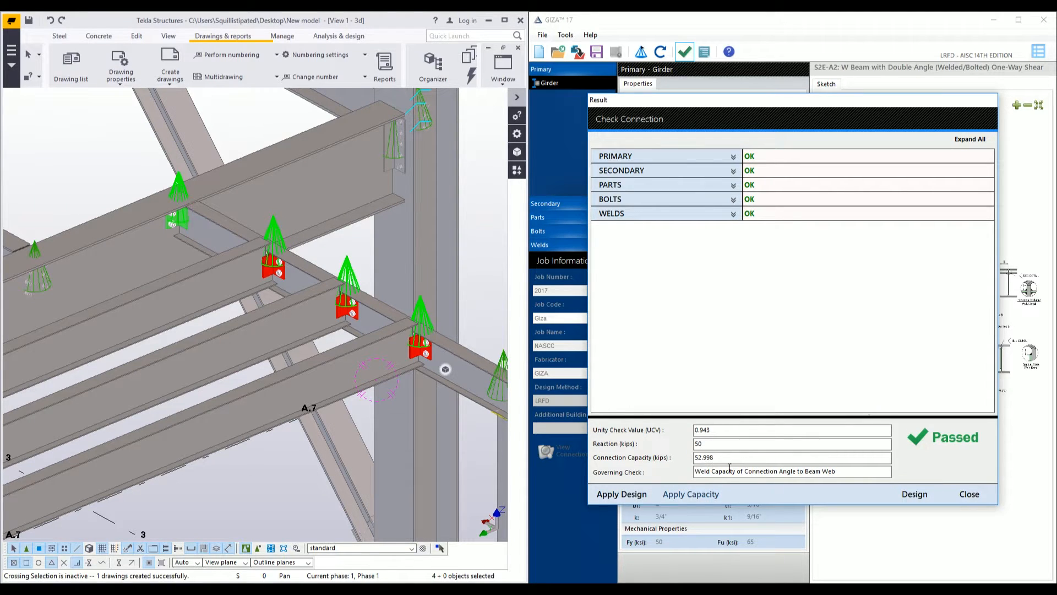
click(633, 496)
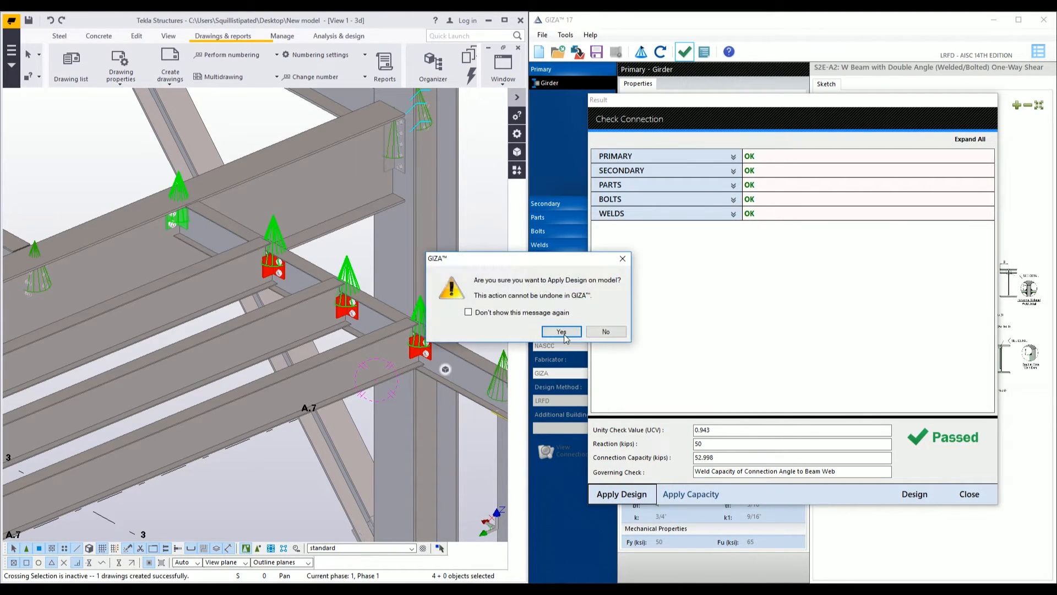
click(562, 331)
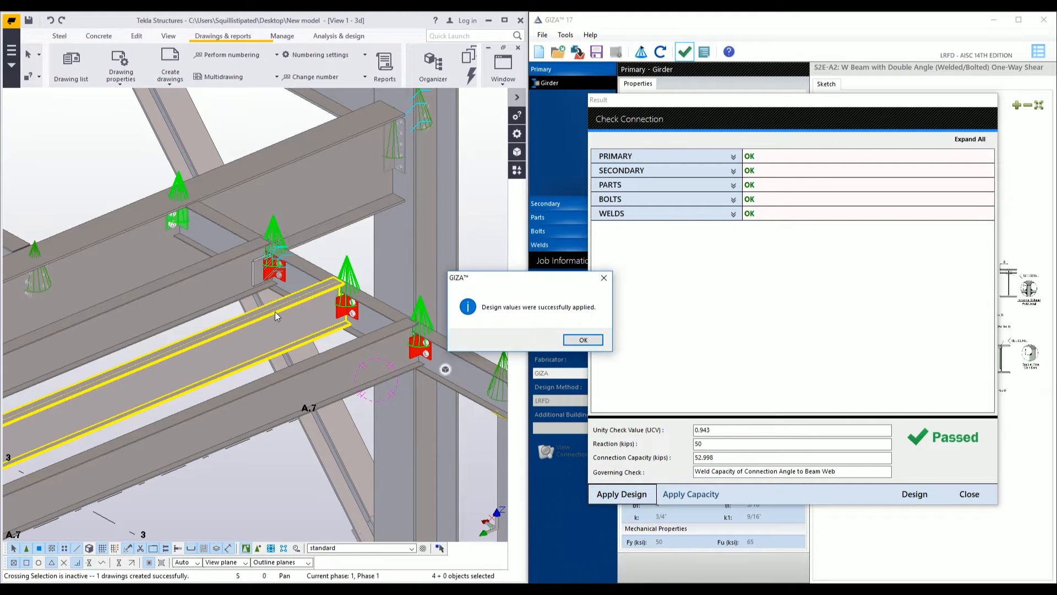
click(570, 340)
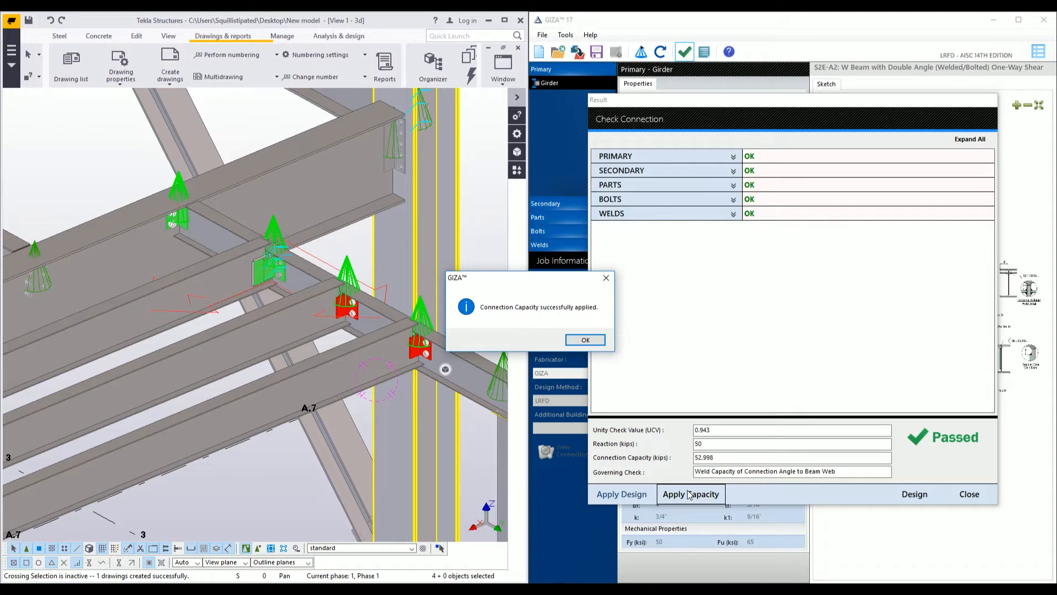
Step: Apply the redesigned connection's capacity to the model and return to the list of processed connections
click(604, 339)
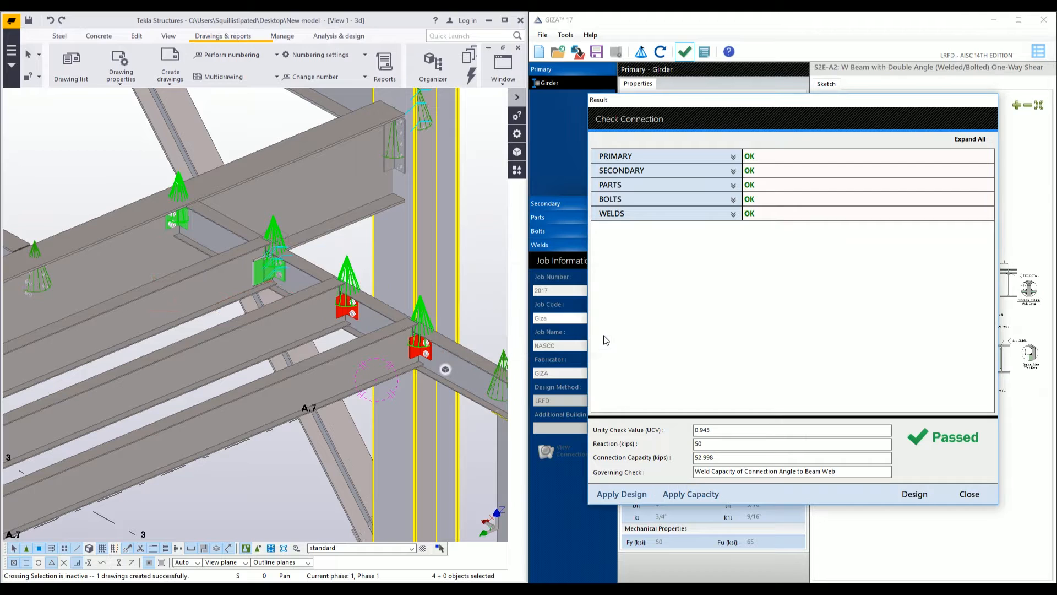
click(968, 493)
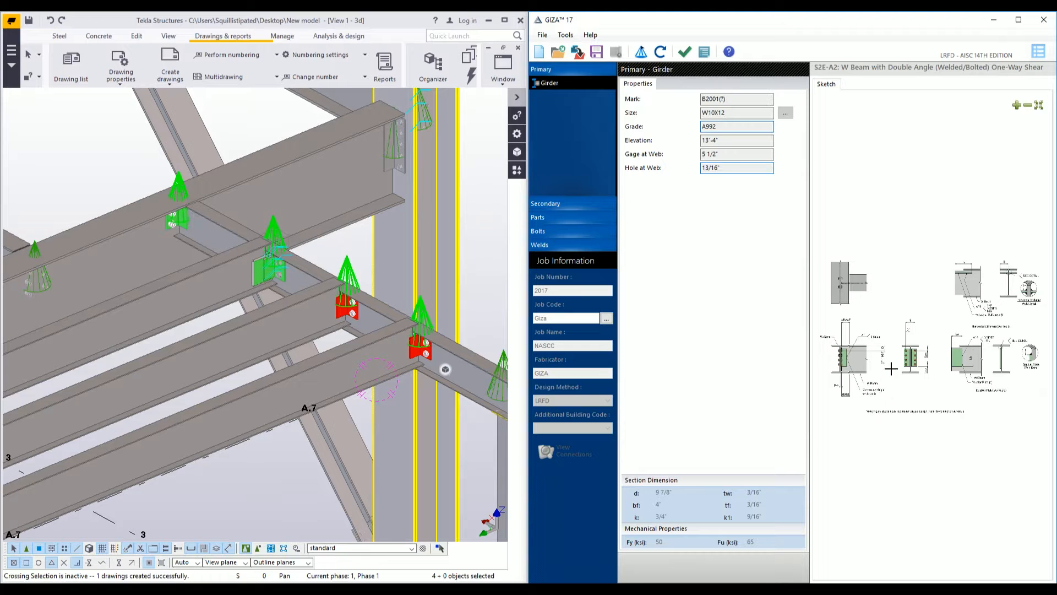
click(1038, 51)
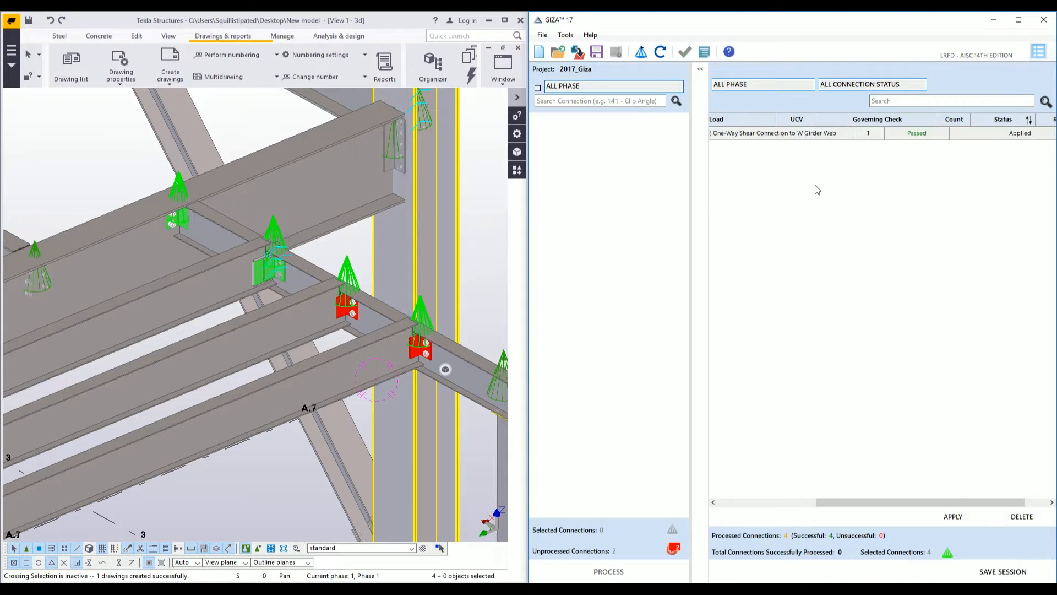
Step: Open the second of the remaining failed W10X12 girder connections and reset it in the model
click(954, 174)
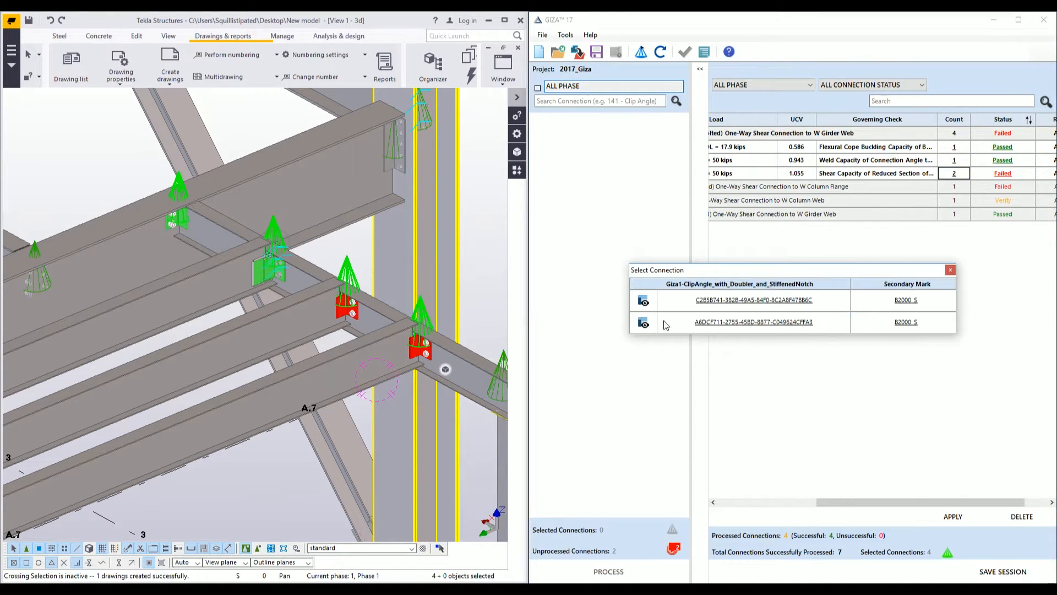
click(643, 324)
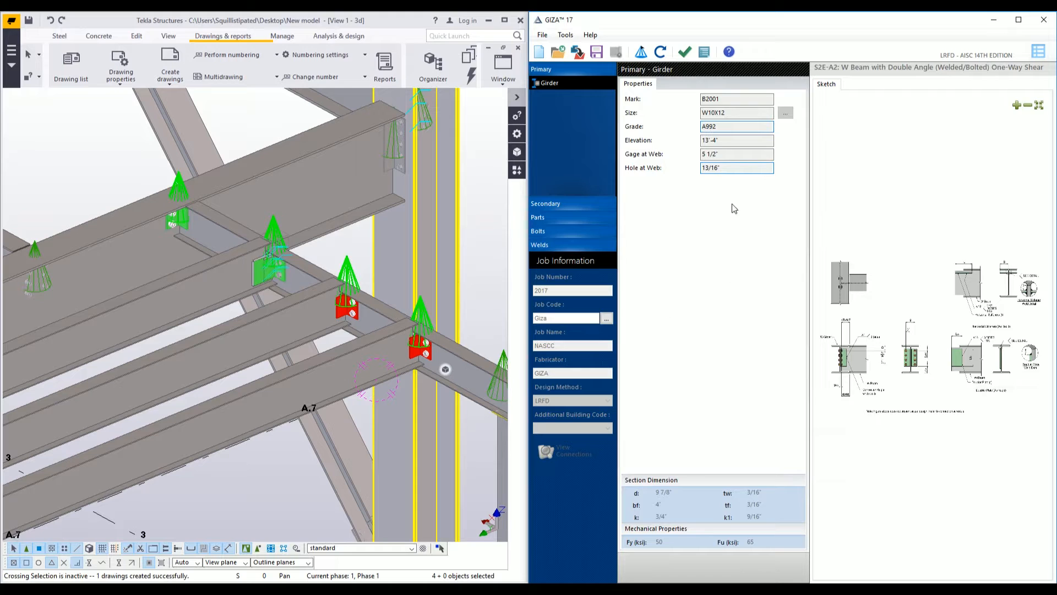
click(662, 53)
click(561, 337)
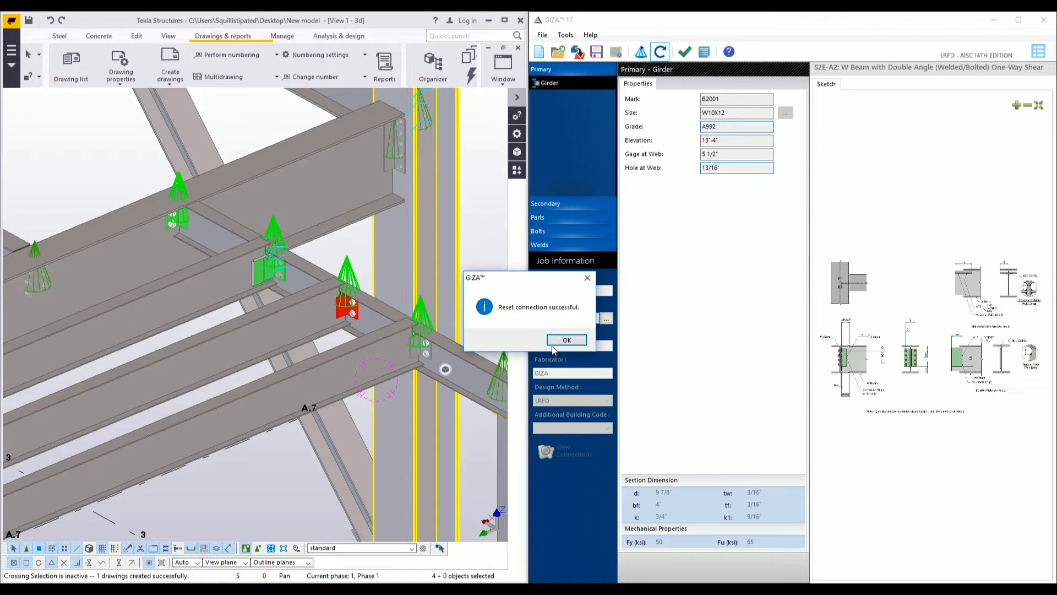
click(567, 340)
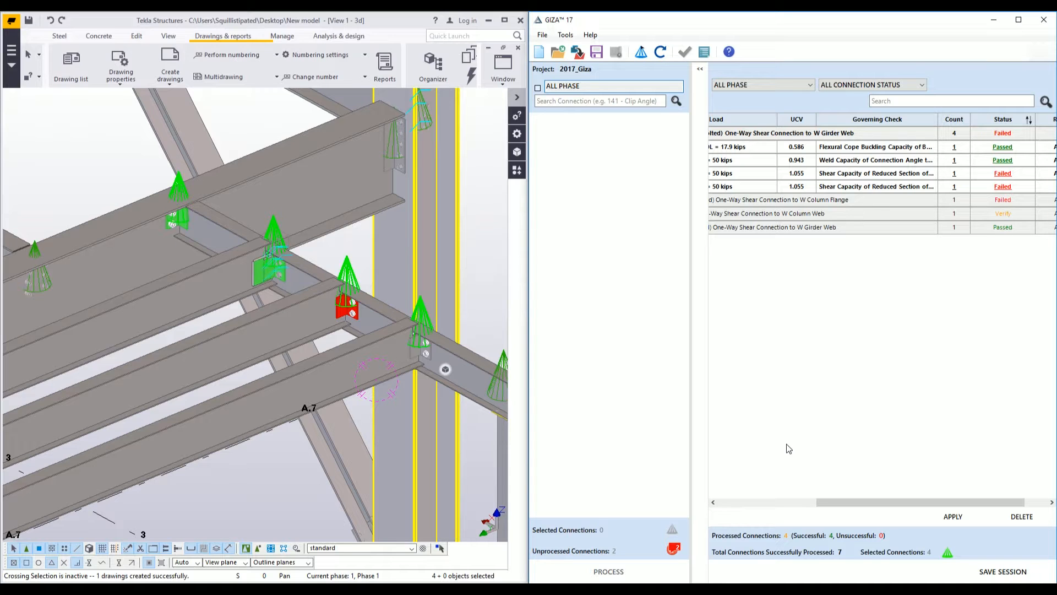
Step: Create an assembly drawing of the infill beam with the new doubler plate, performing the required numbering
click(277, 328)
click(223, 297)
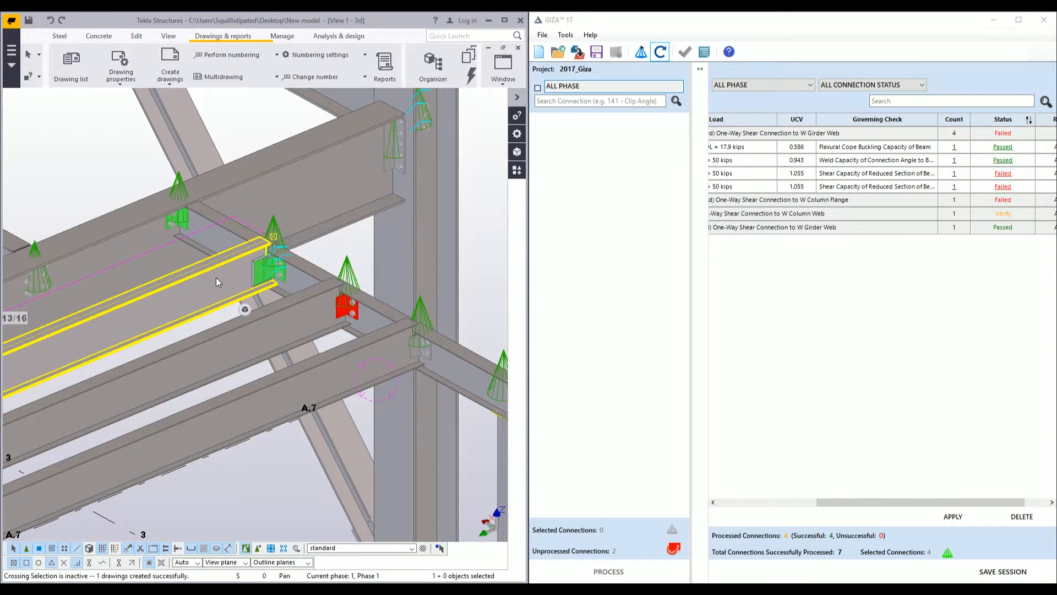
right_click(216, 277)
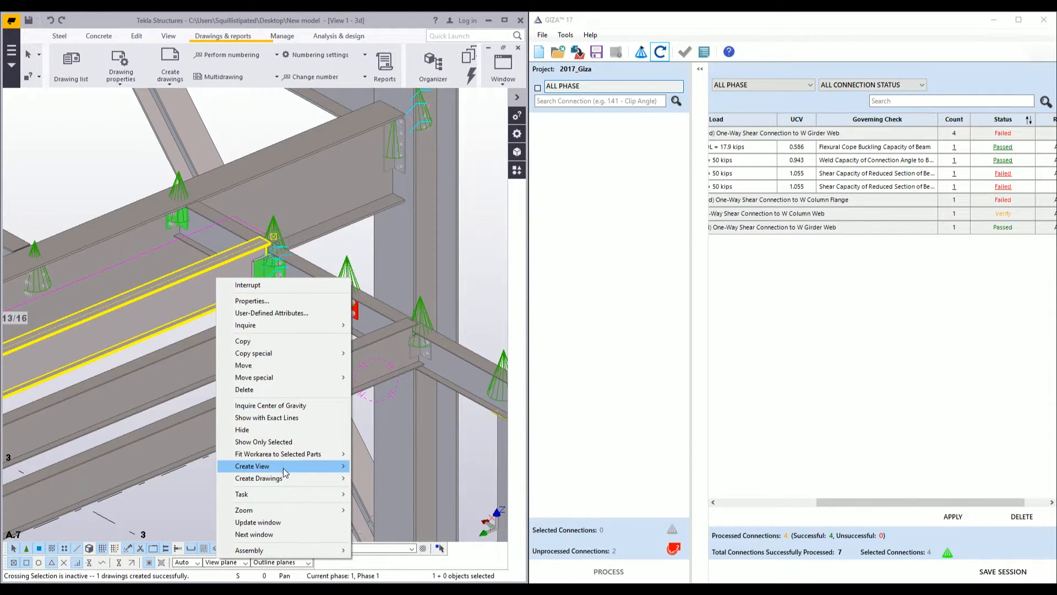
mouse_move(283, 477)
click(194, 491)
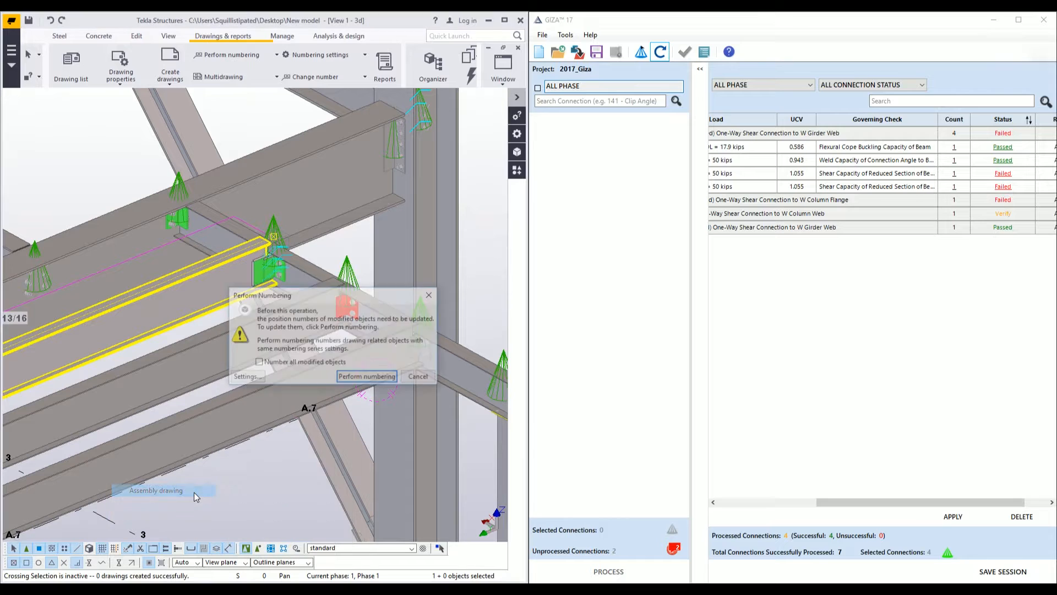
click(377, 378)
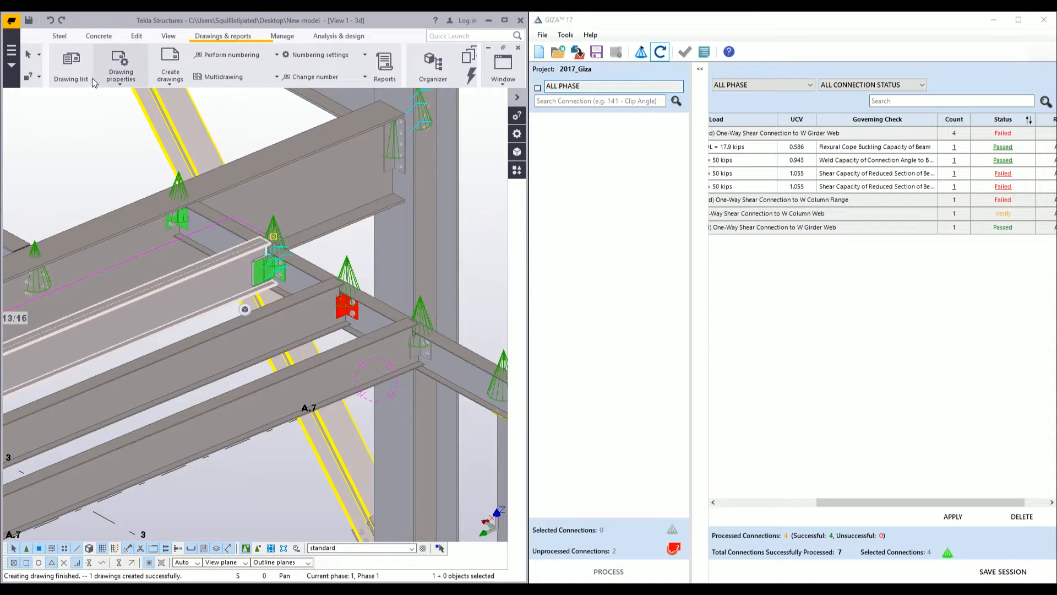
Step: Open the new beam assembly drawing, examine the S2E-A2 connection note at the beam's start, and close the drawing
click(86, 74)
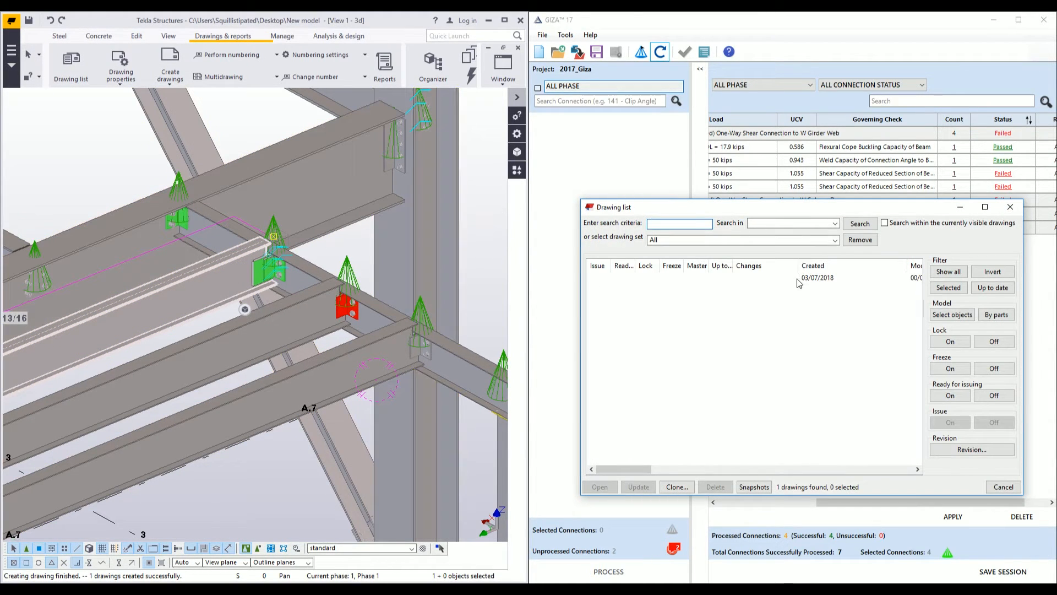
double_click(814, 278)
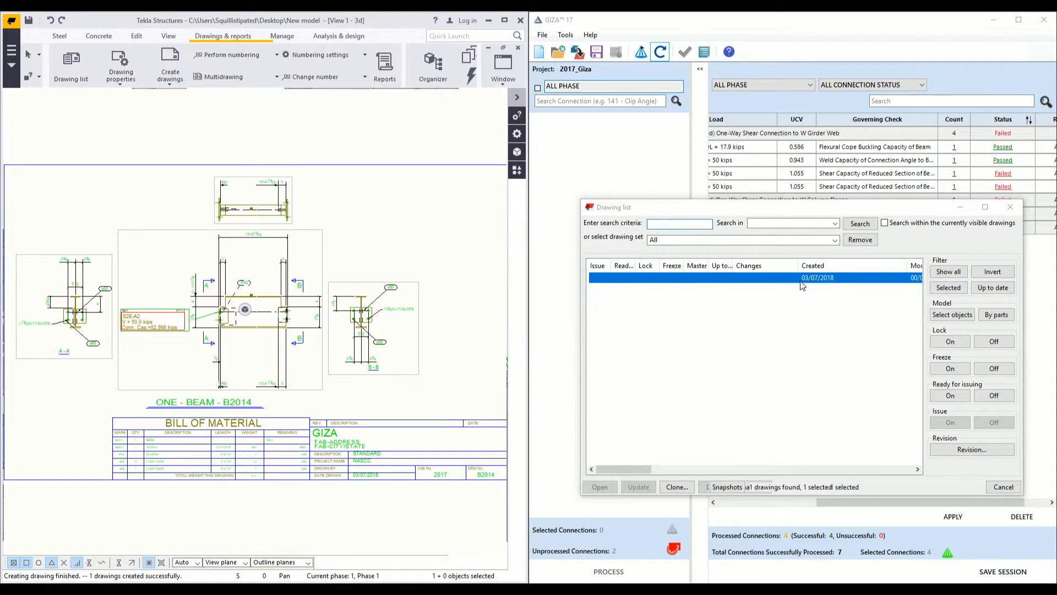
scroll(131, 344, up, 5)
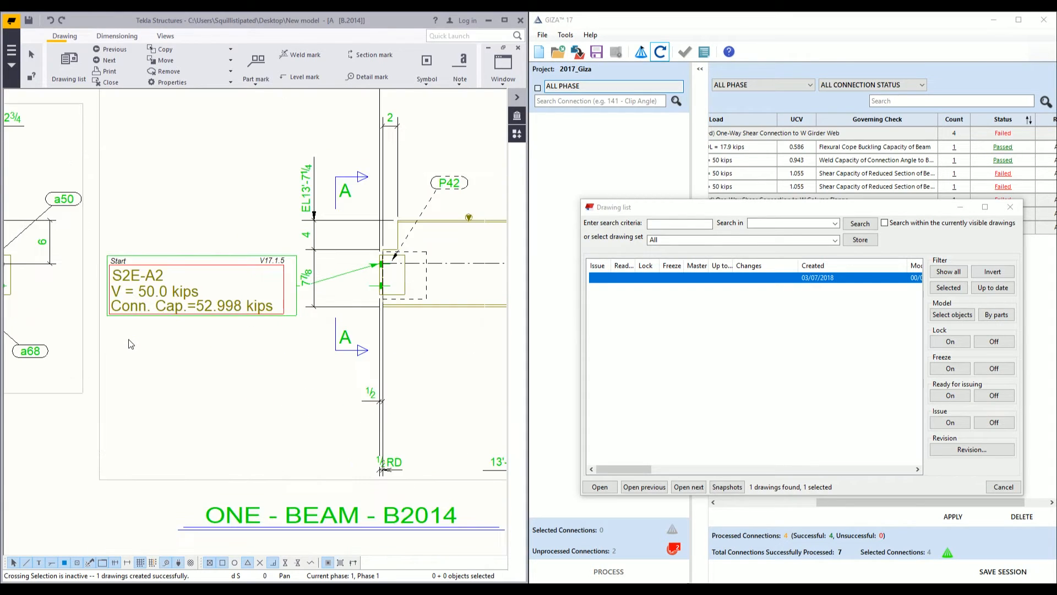
middle_drag(160, 347, 167, 394)
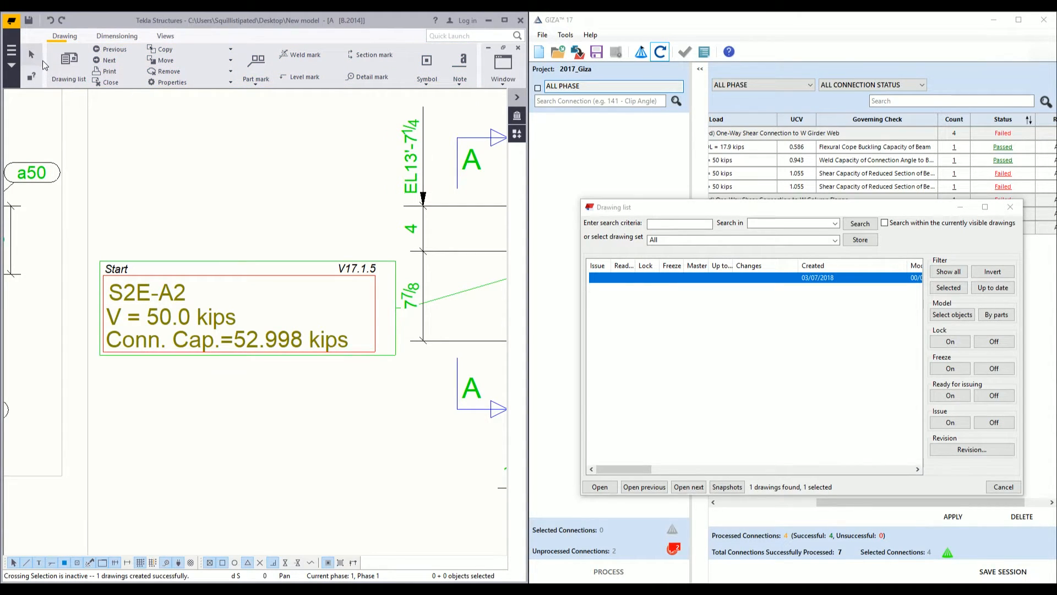
click(519, 49)
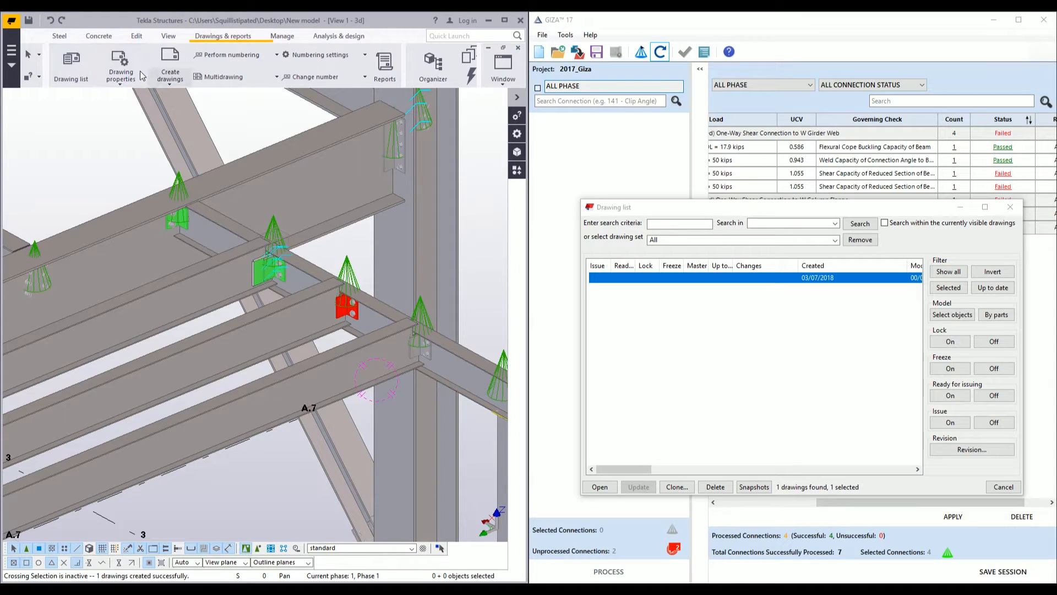
Step: Open the template selection for the Giza_Template element in the assembly drawing's connection mark properties
click(120, 65)
click(96, 122)
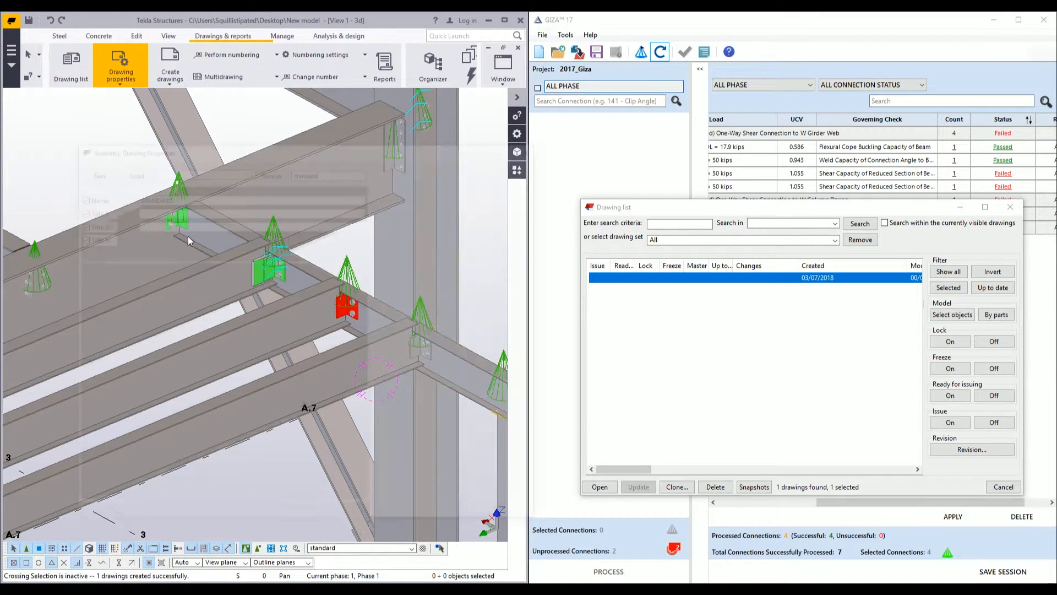
click(439, 405)
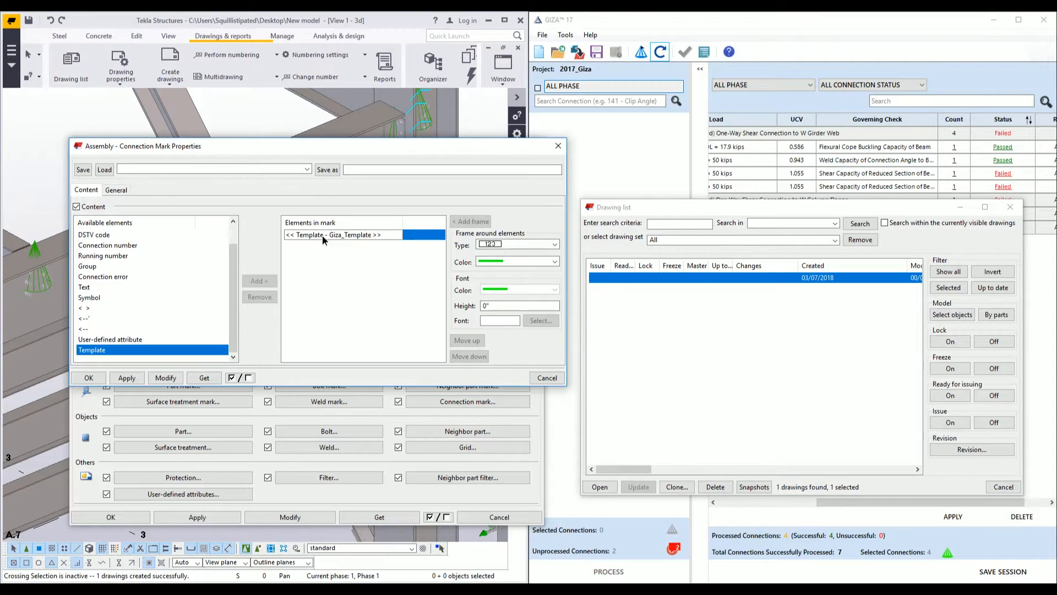
double_click(324, 236)
Step: Examine the available Giza mark templates, including the connection code, given load, no-clouds and axial variants, and close the drawing properties without changes
scroll(244, 245, up, 2)
scroll(244, 244, up, 3)
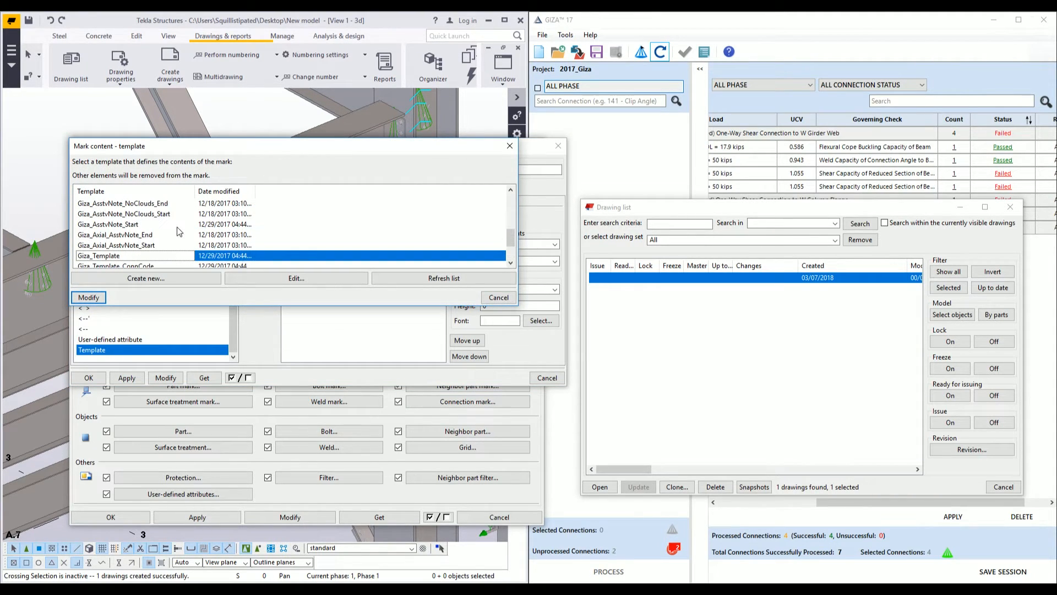
scroll(133, 220, down, 3)
scroll(134, 225, up, 1)
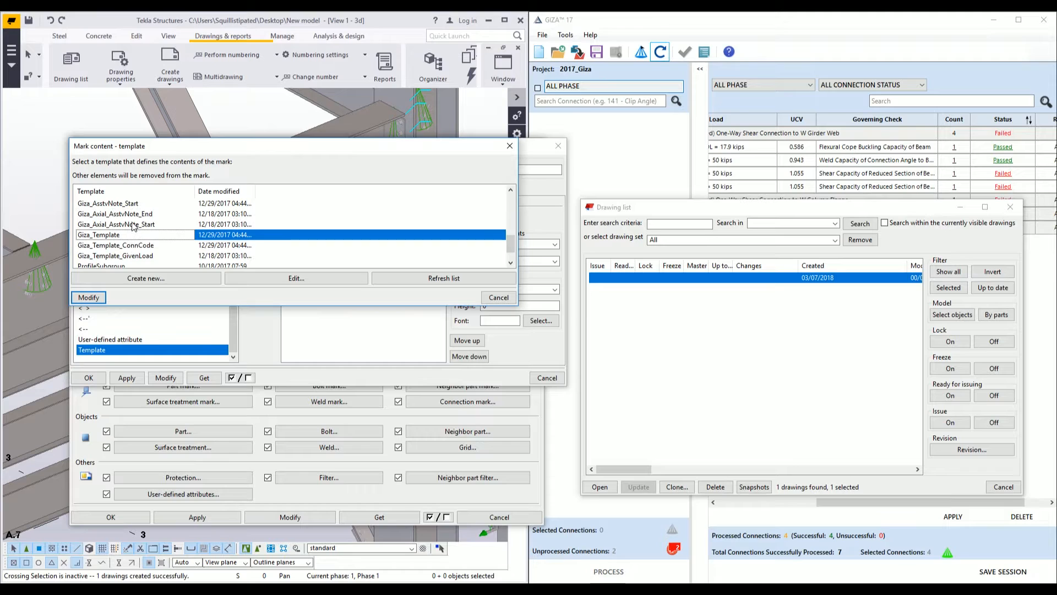
scroll(133, 224, down, 1)
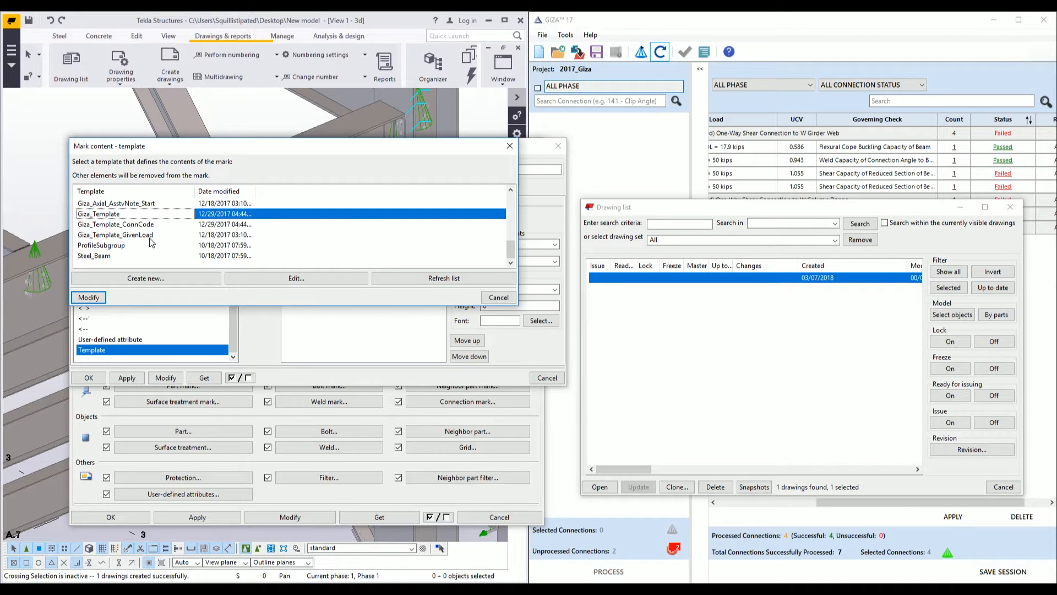
scroll(152, 243, up, 3)
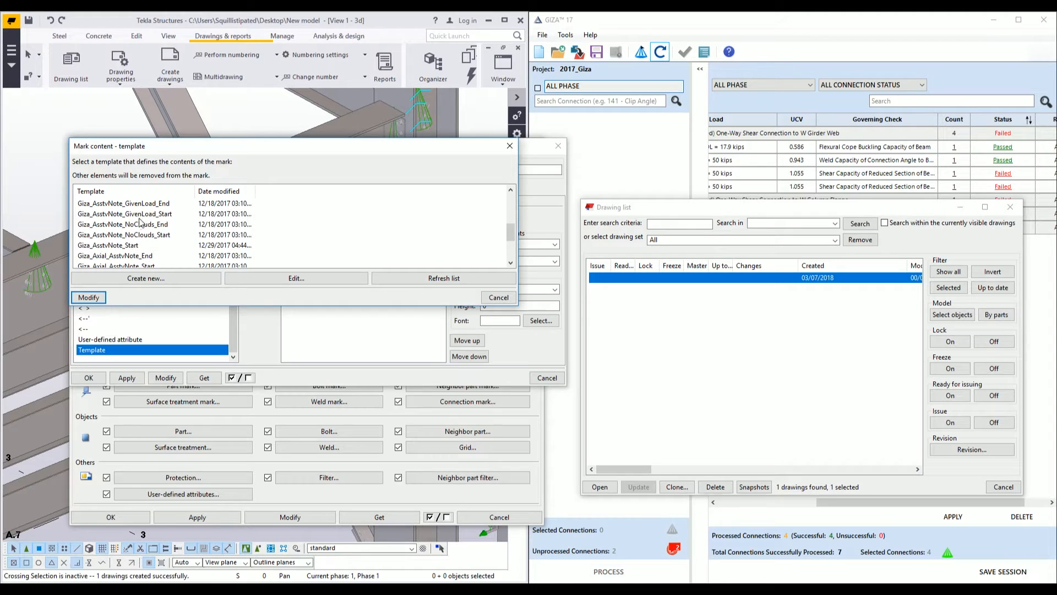
scroll(139, 227, up, 1)
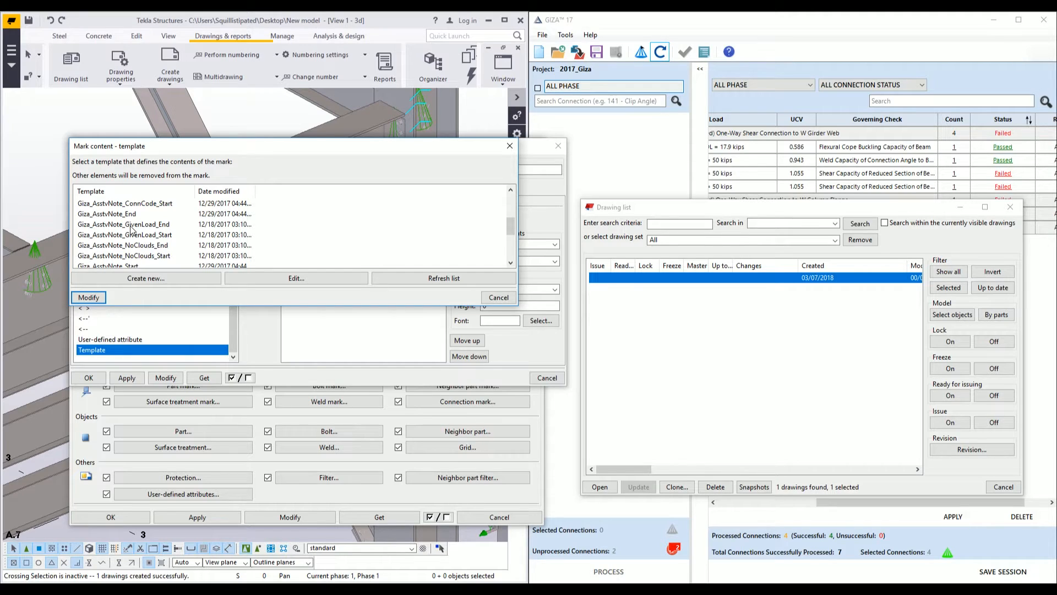
click(498, 297)
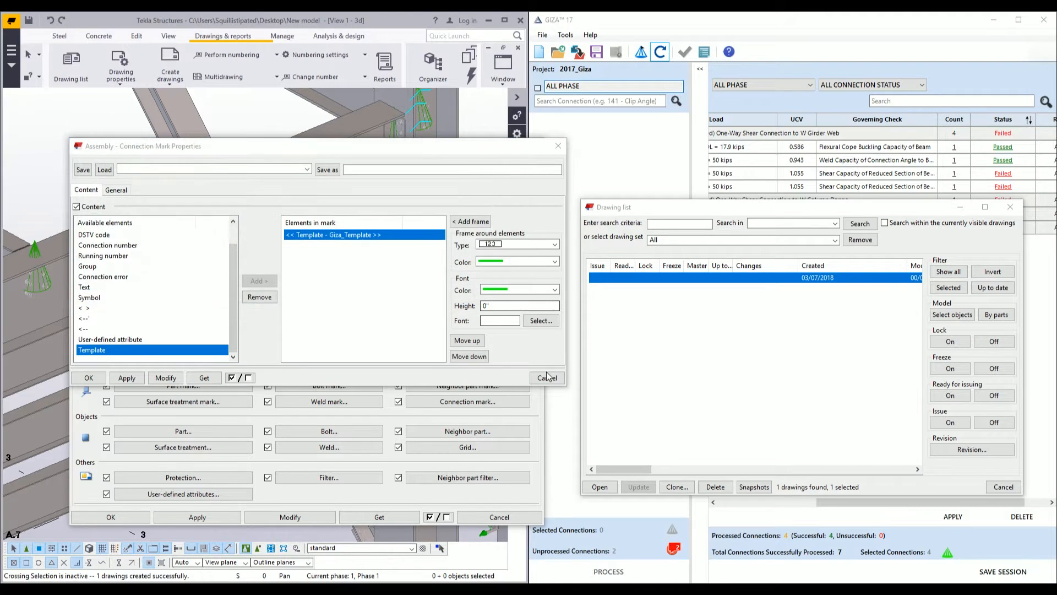
click(547, 378)
click(472, 516)
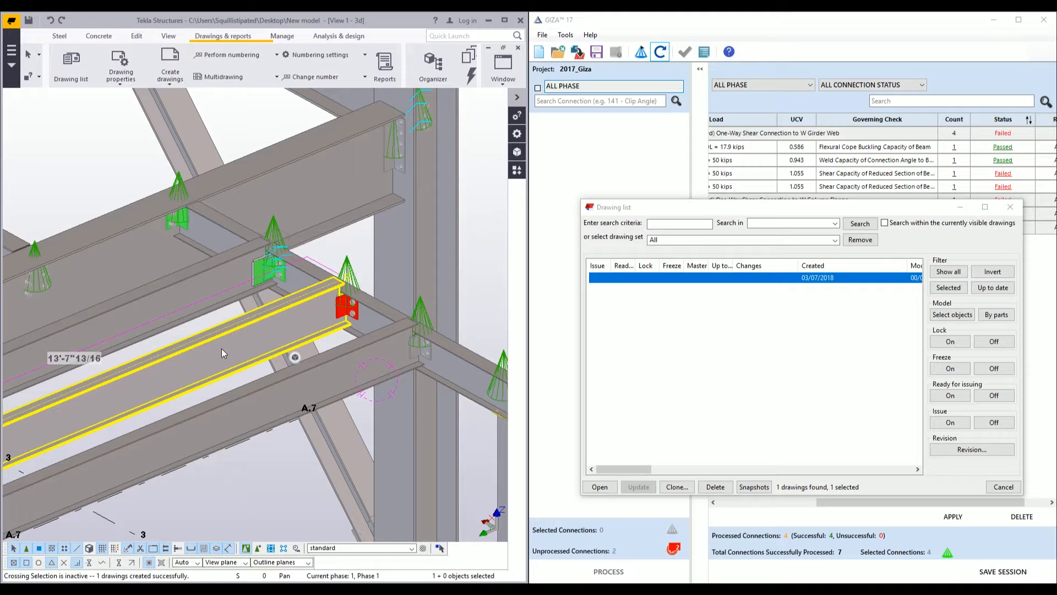
Step: Create an assembly drawing of the infill beam with the failed red clip angle connection
right_click(278, 325)
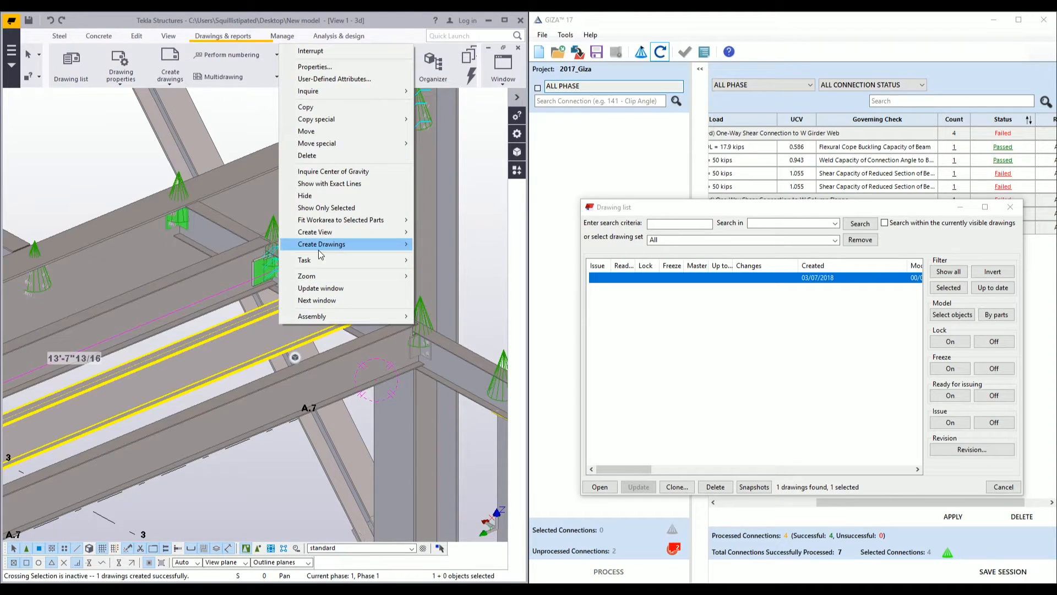
mouse_move(318, 248)
click(231, 262)
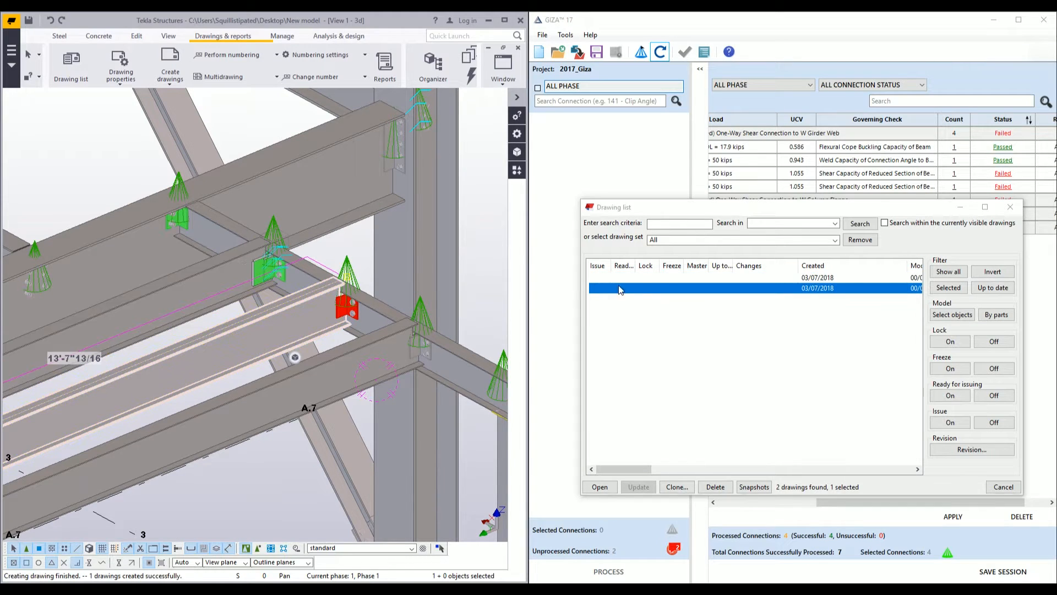
Step: Open the B2000 beam drawing, examine its clouded S2E-A2 start connection note, and close the drawing and drawing list
double_click(818, 278)
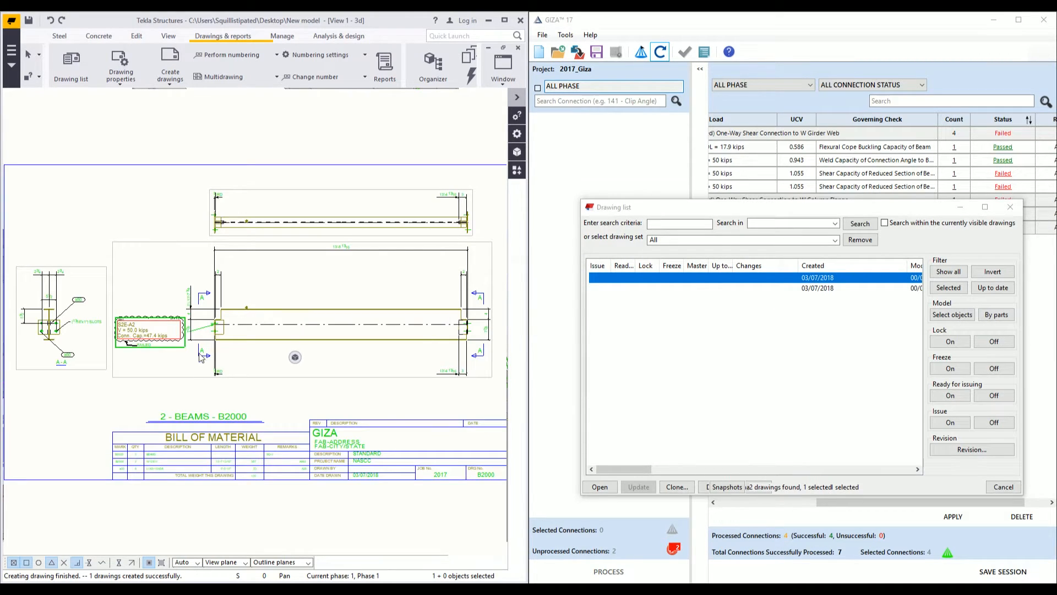
scroll(115, 337, up, 5)
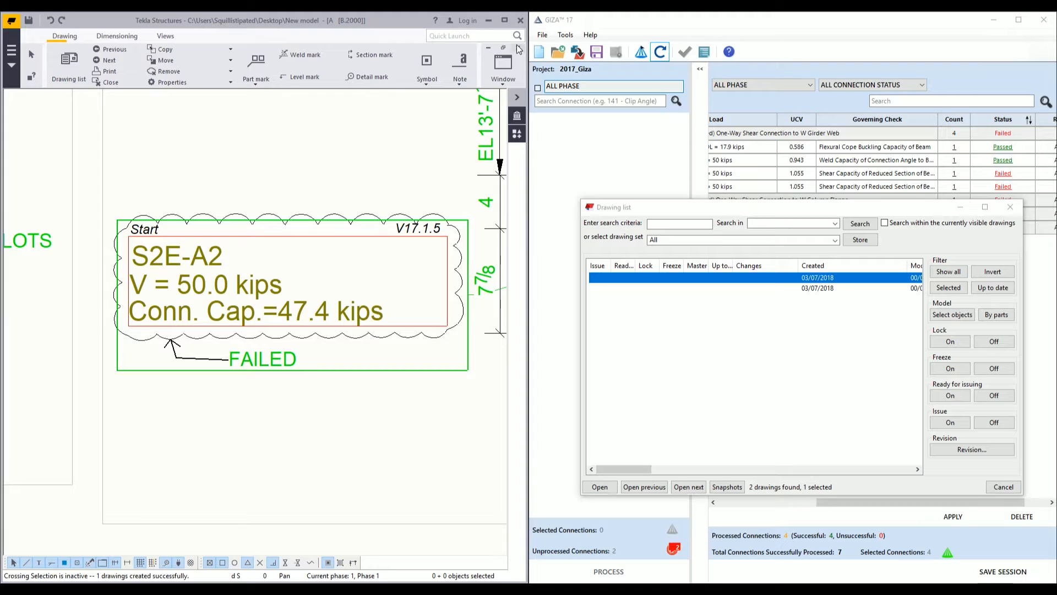
click(1011, 211)
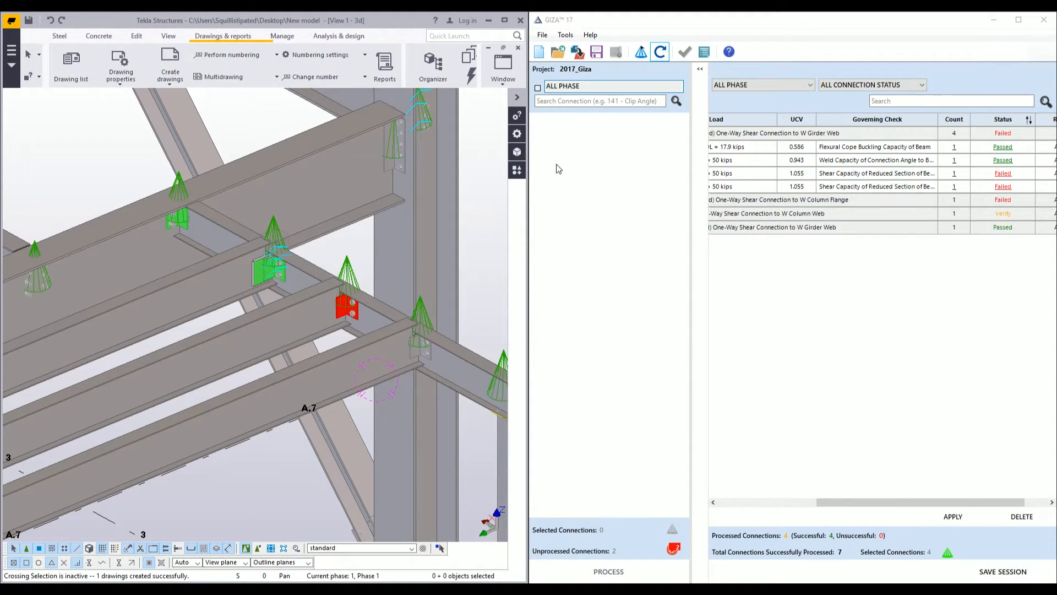
Step: Search the applications and components catalog for "Giza"
click(518, 172)
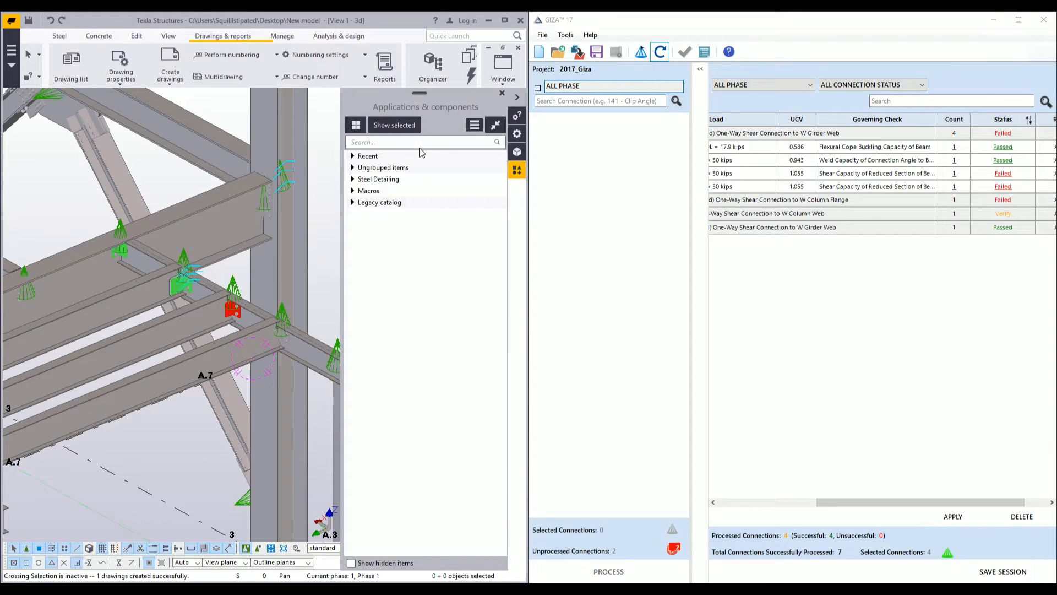
text(Giza)
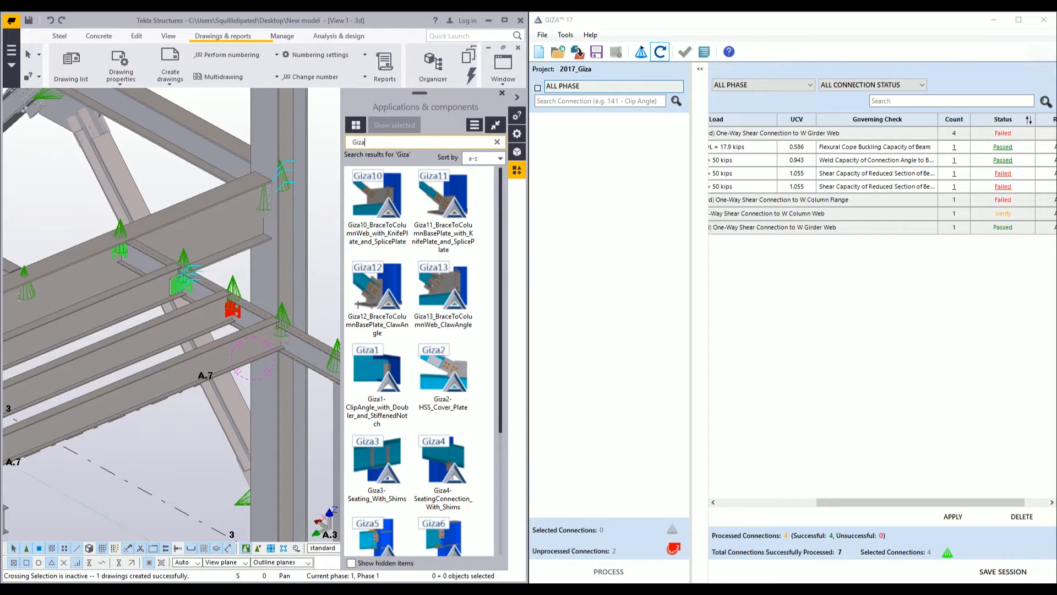
Step: Open the Giza1-ClipAngle_with_Doubler_and_StiffenedNotch properties of the doubler plate connection and examine its Doubler and Stiffened Notch settings
scroll(309, 215, down, 1)
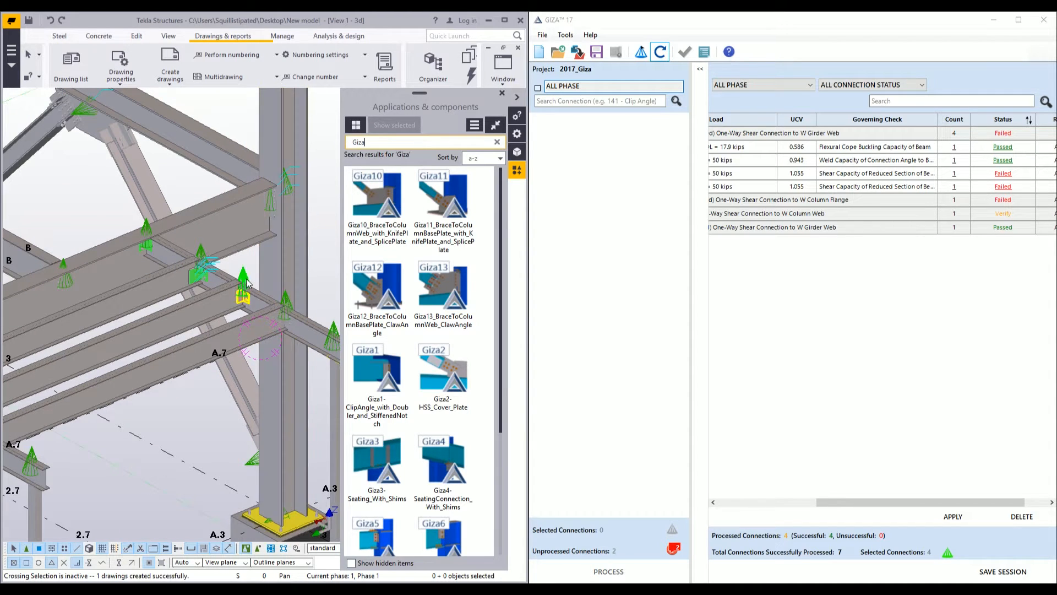
scroll(246, 282, up, 3)
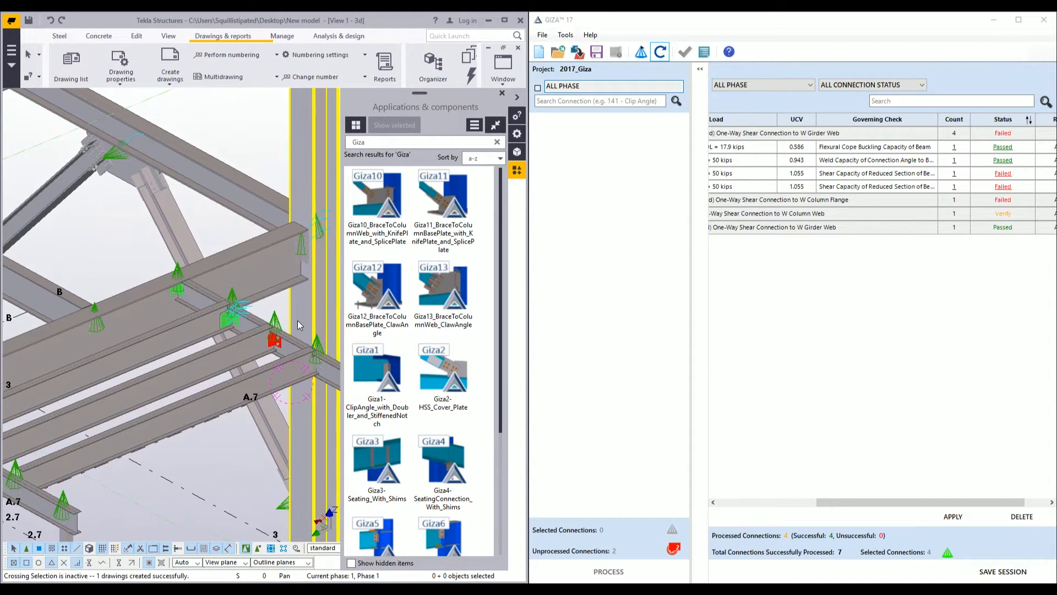
scroll(242, 325, up, 3)
click(200, 319)
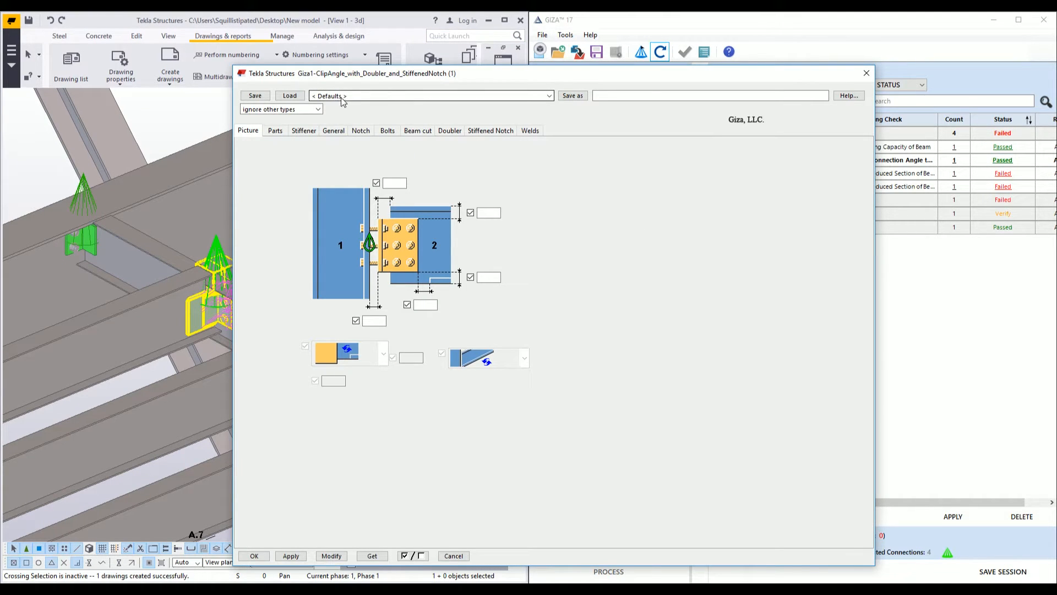
click(452, 131)
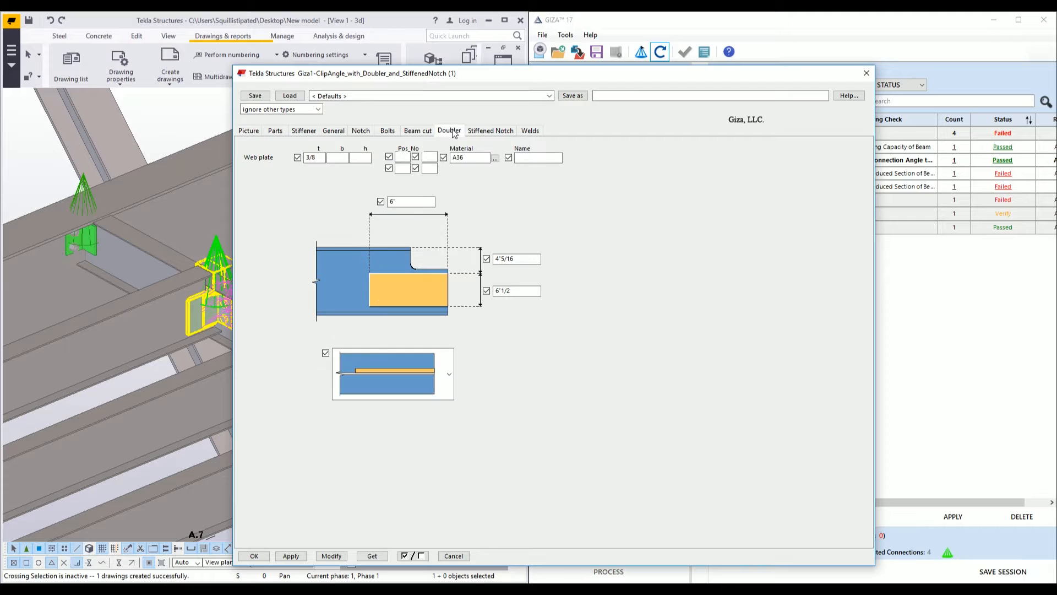
click(493, 133)
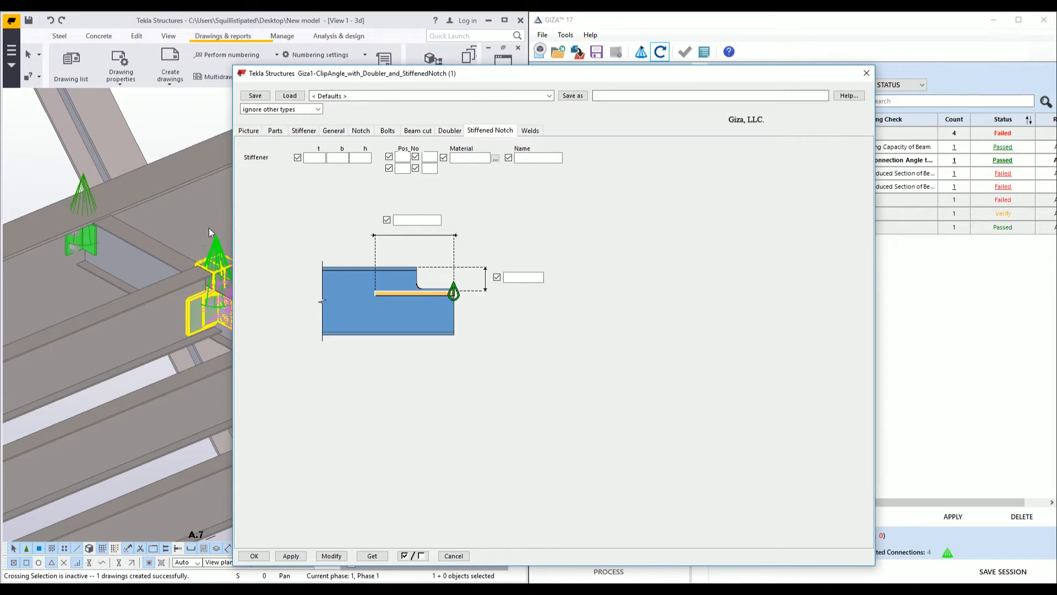
Step: Examine the doubler plate connection in the model and the nearby clip angle connection with a horizontal stiffener at the beam notch
scroll(181, 306, up, 5)
scroll(240, 308, down, 2)
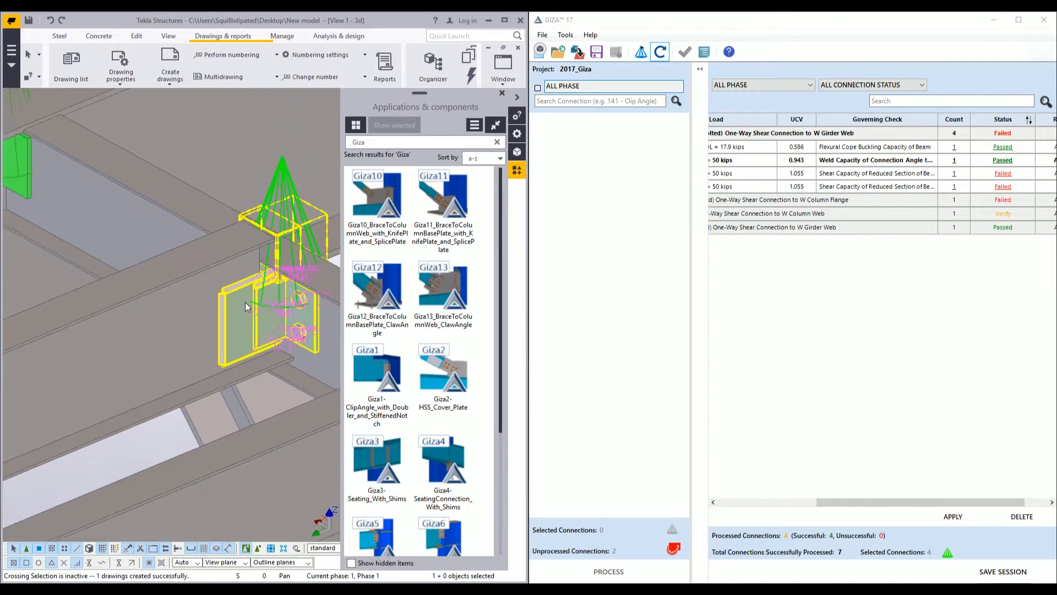
scroll(245, 303, down, 10)
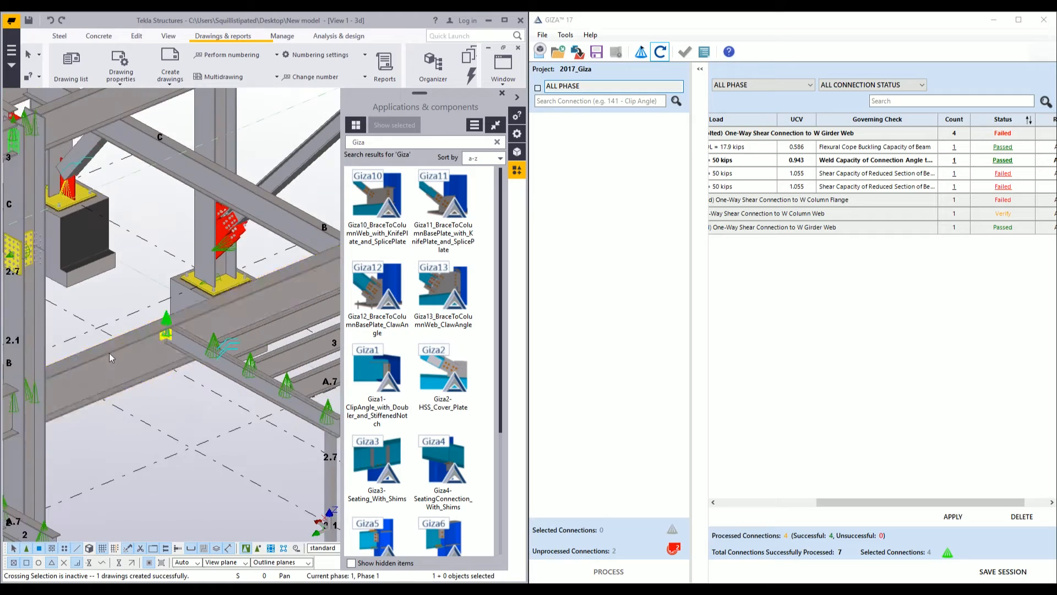
middle_drag(109, 352, 332, 223)
middle_drag(119, 335, 218, 384)
ctrl+middle_drag(220, 344, 255, 344)
scroll(227, 349, up, 5)
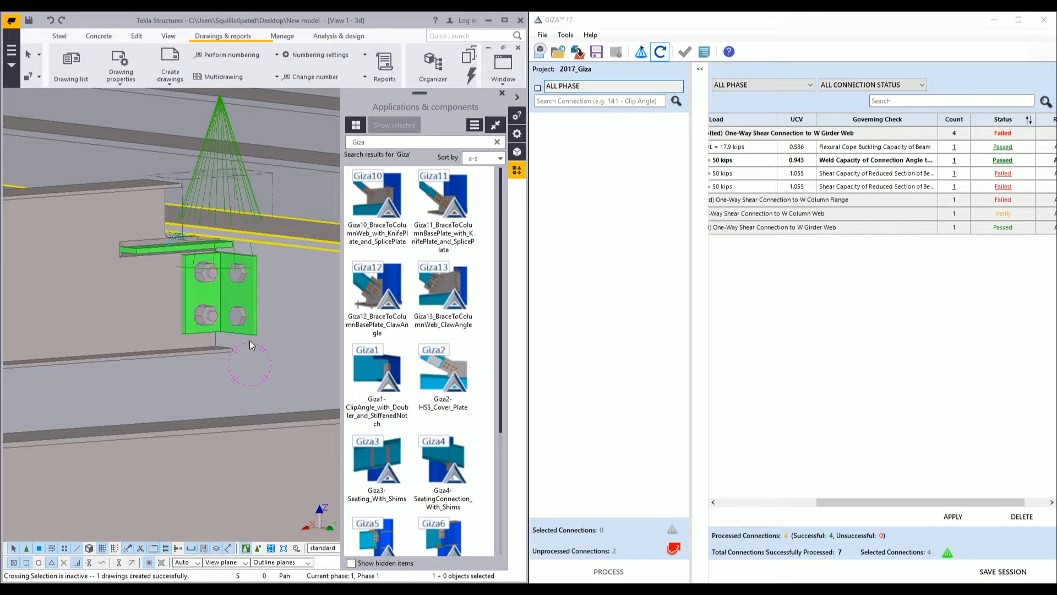
Step: Find the bolted flange plate connection at the beam-to-column joint, view its Giza5 bolted moment connection properties, and close them
scroll(249, 339, down, 8)
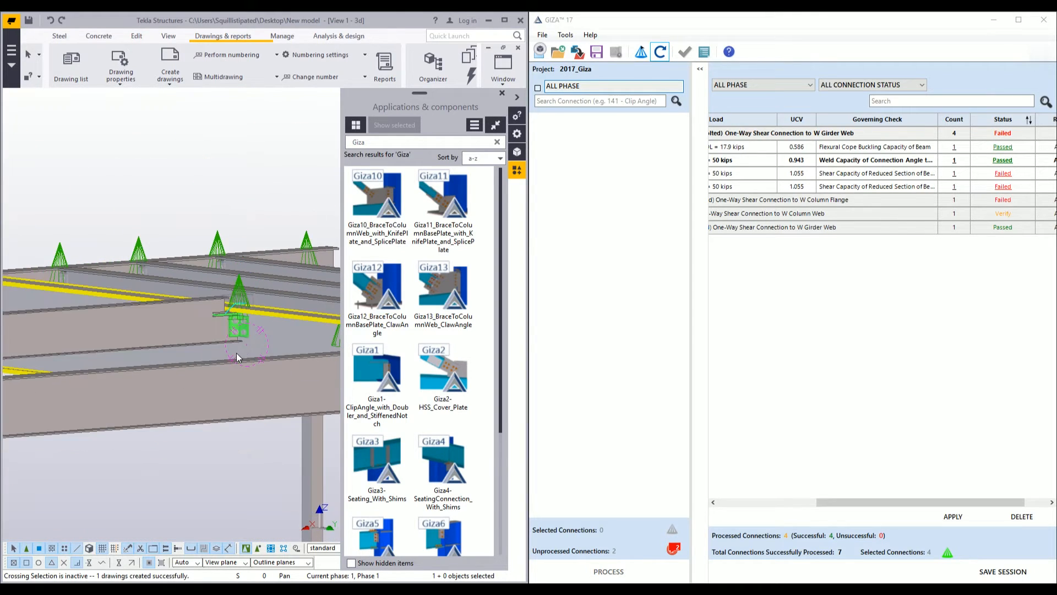
middle_drag(100, 408, 297, 377)
scroll(298, 378, down, 5)
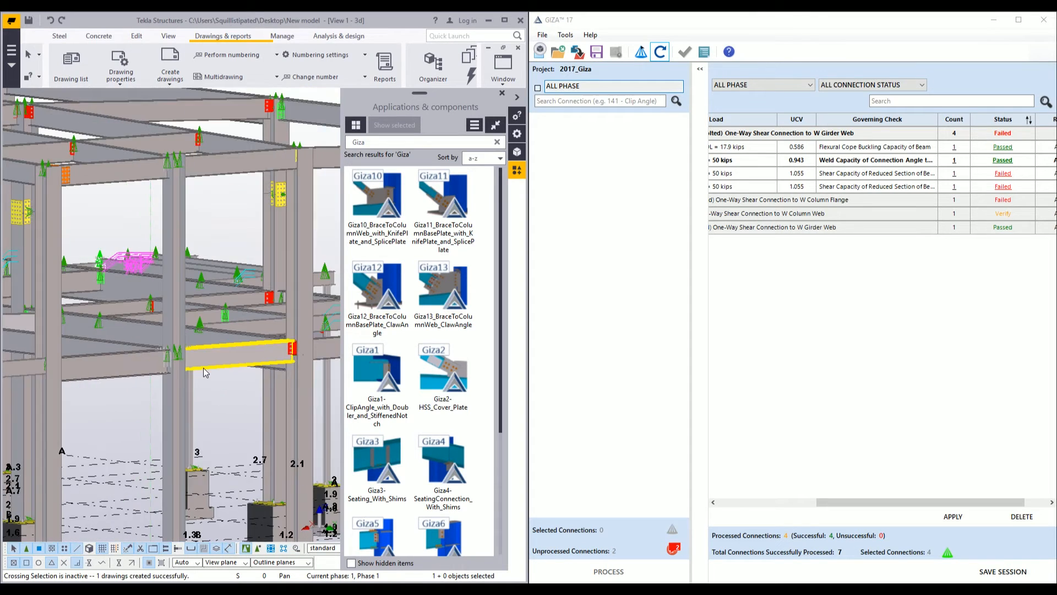
ctrl+middle_drag(203, 368, 200, 390)
ctrl+middle_drag(200, 391, 193, 377)
scroll(194, 377, up, 8)
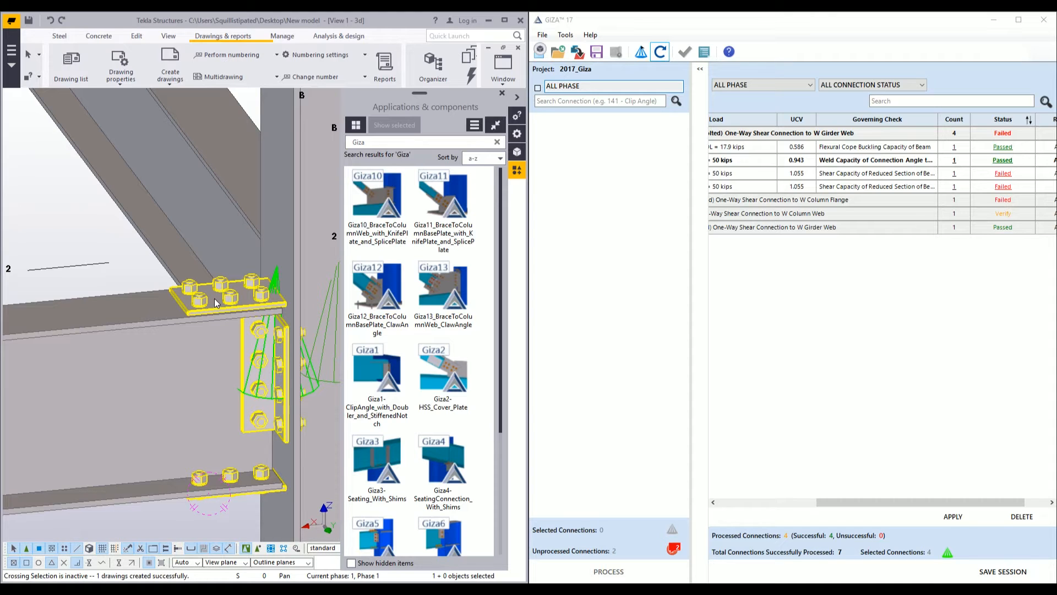
double_click(214, 298)
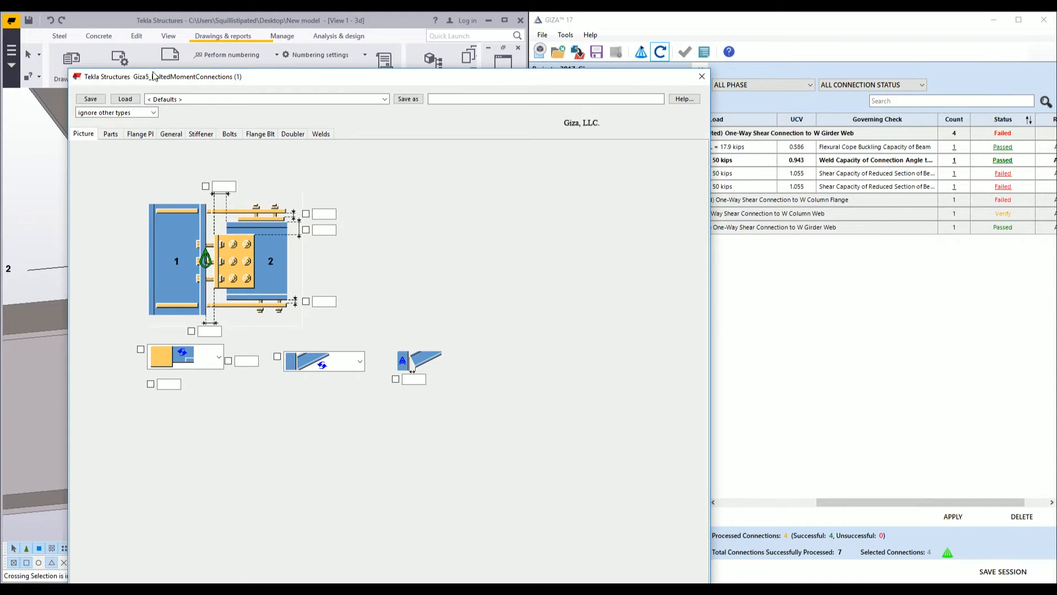
click(702, 76)
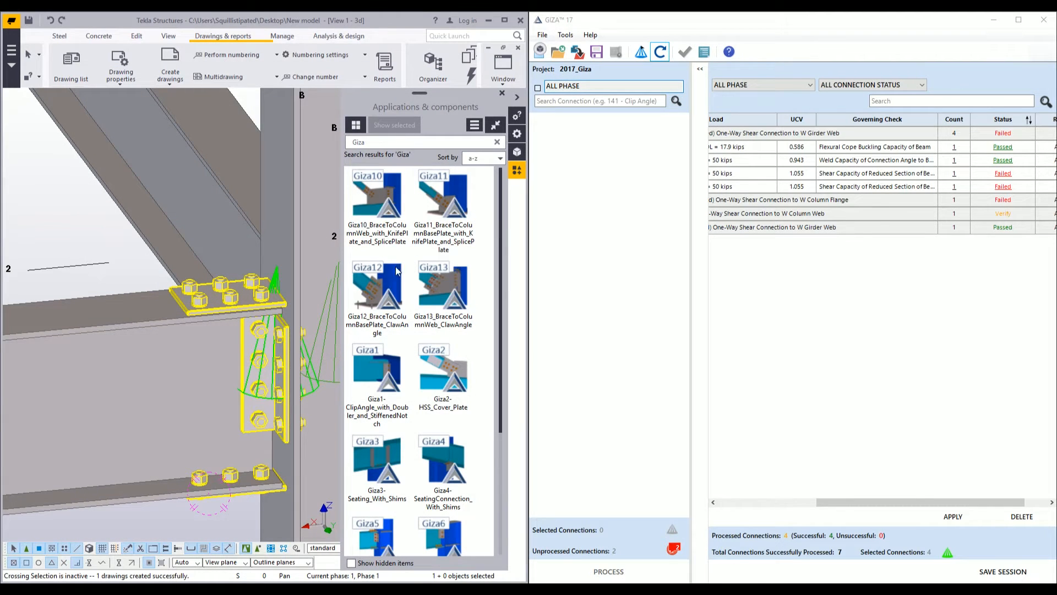
Step: Find the HSS brace connection at the column and open the Giza2-HSS_Cover_Plate properties of its upper cover plate
scroll(271, 333, down, 6)
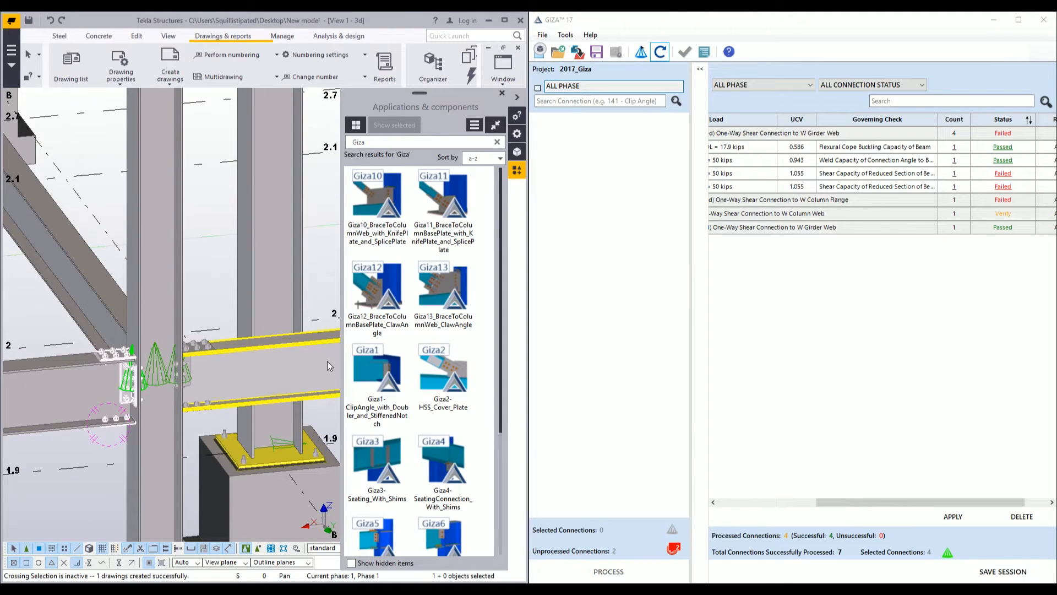
scroll(265, 371, down, 5)
ctrl+middle_drag(292, 346, 58, 372)
ctrl+middle_drag(248, 236, 158, 430)
ctrl+middle_drag(294, 300, 130, 446)
ctrl+middle_drag(297, 320, 237, 314)
middle_drag(179, 347, 532, 368)
scroll(119, 315, up, 6)
scroll(235, 320, up, 2)
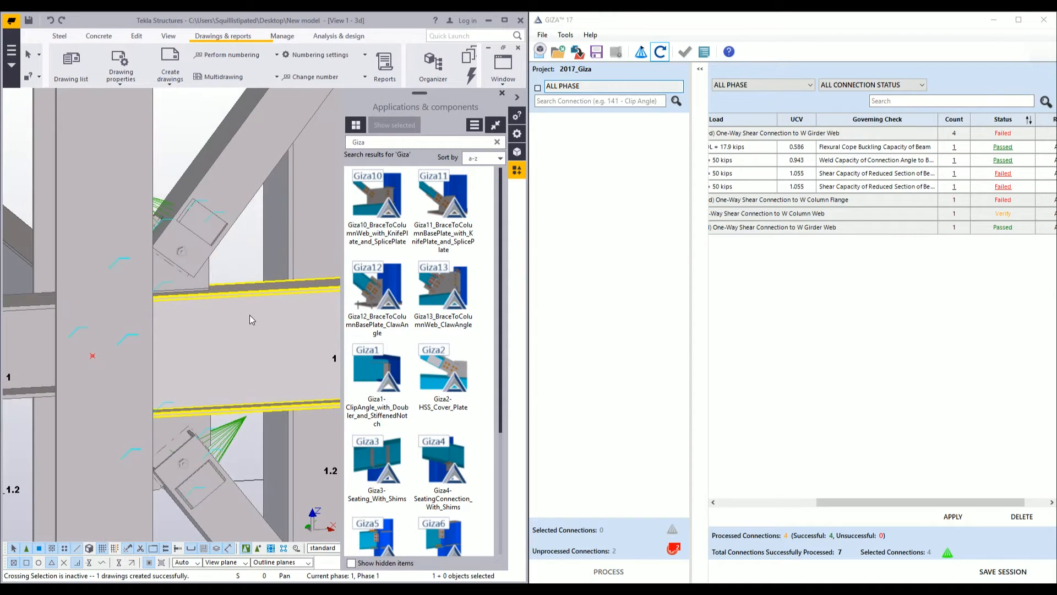
ctrl+middle_drag(245, 317, 139, 315)
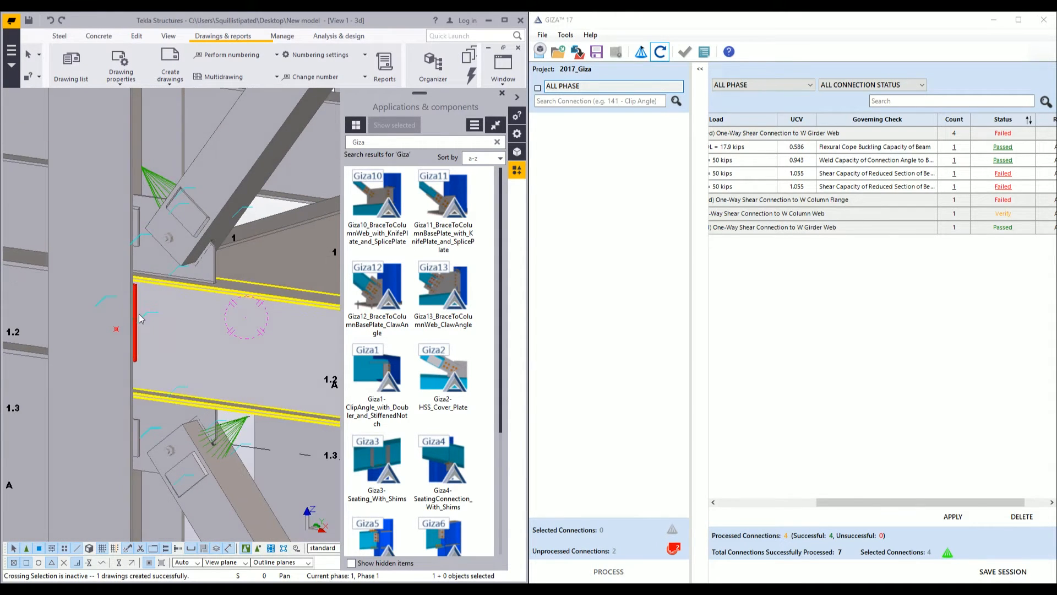
double_click(189, 212)
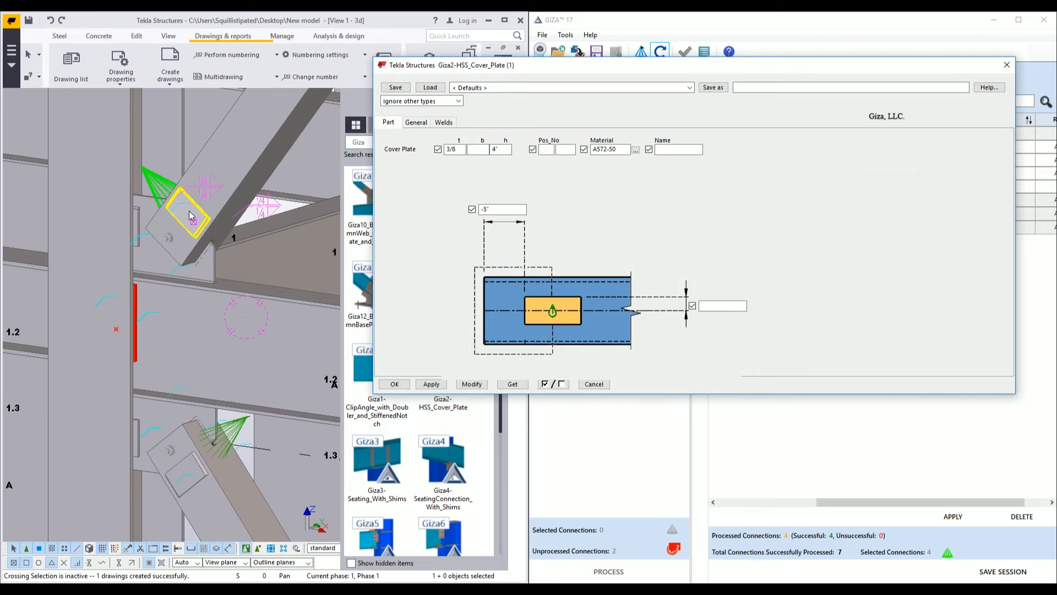
Step: View the Wraparound gusset cross (60) properties of the brace's gusset plate and close both component dialogs
double_click(145, 249)
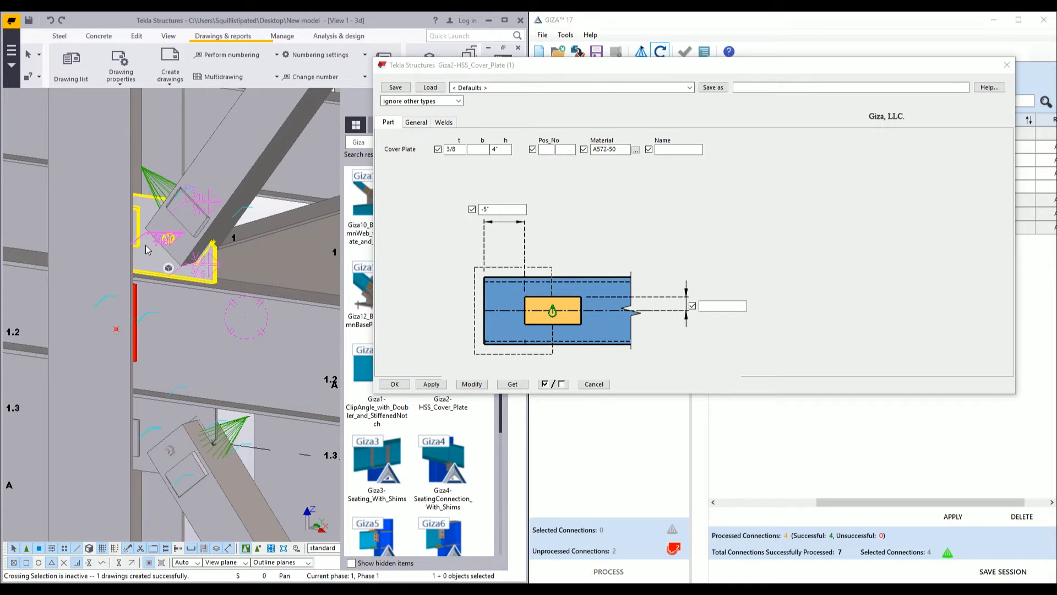
click(1007, 65)
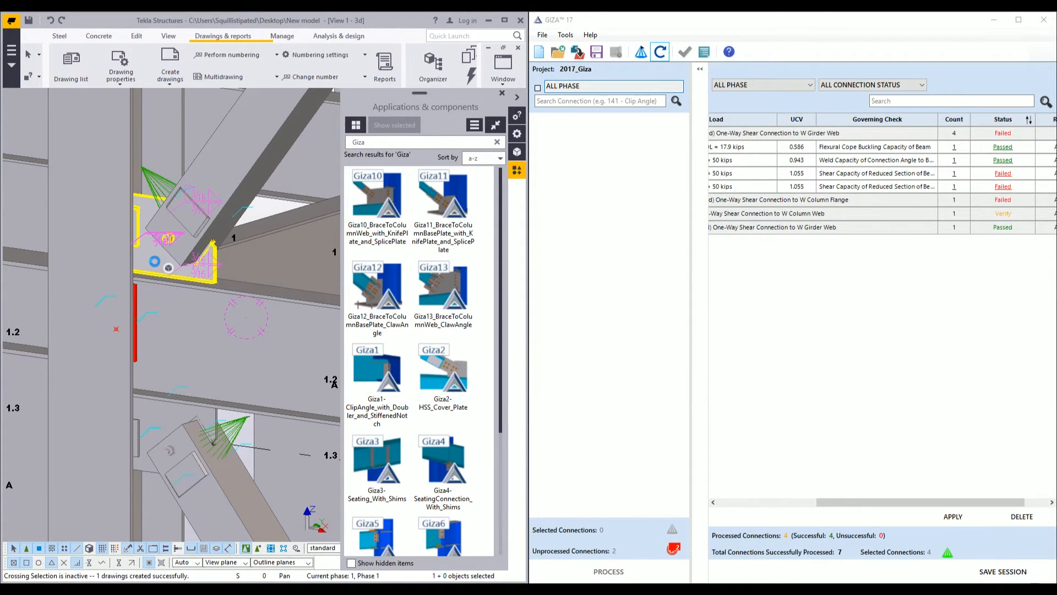
drag(193, 189, 227, 150)
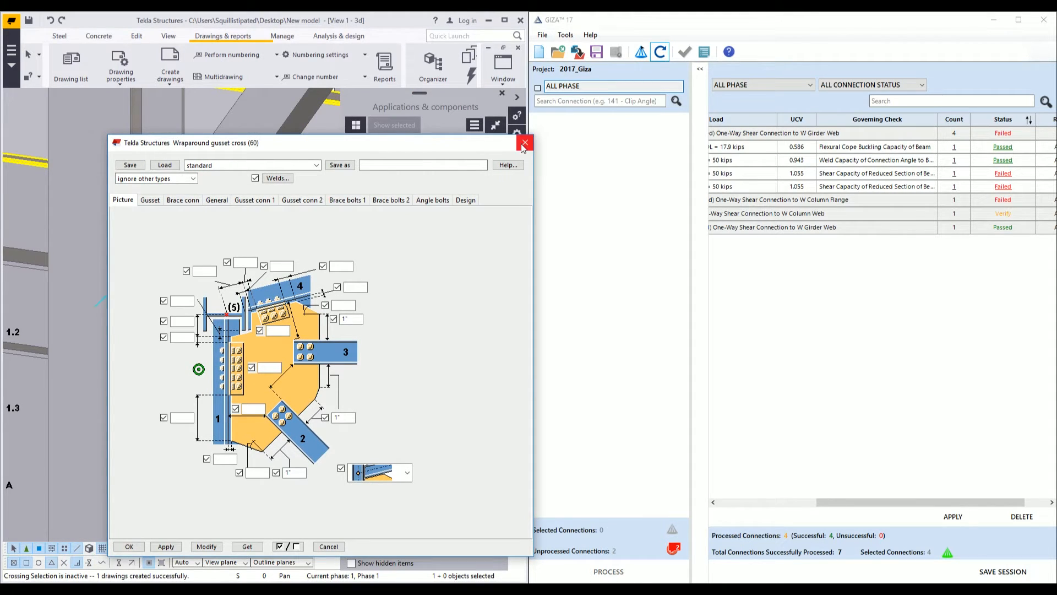
click(524, 145)
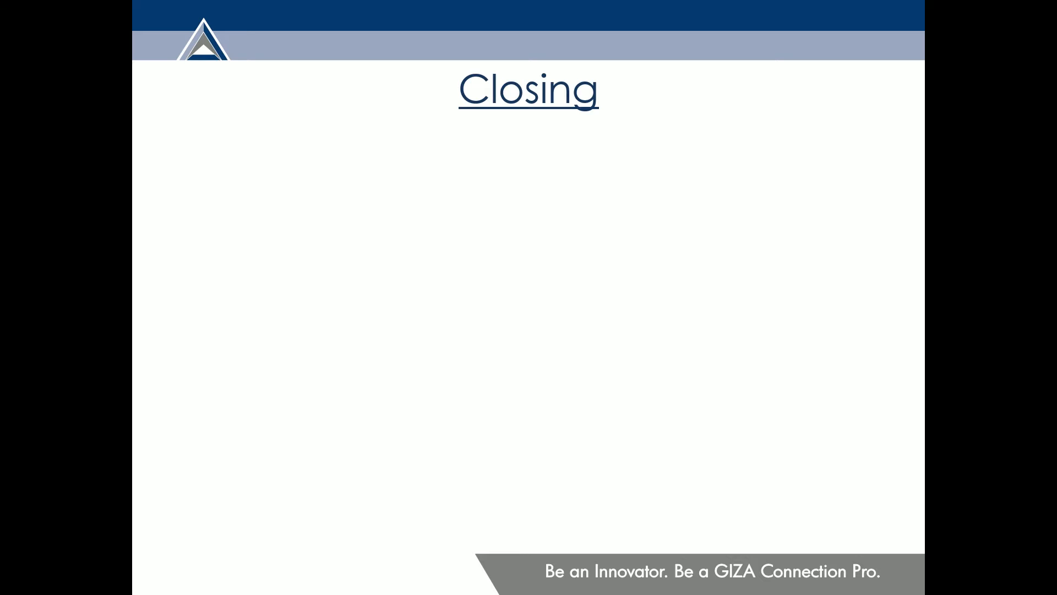
key(Right)
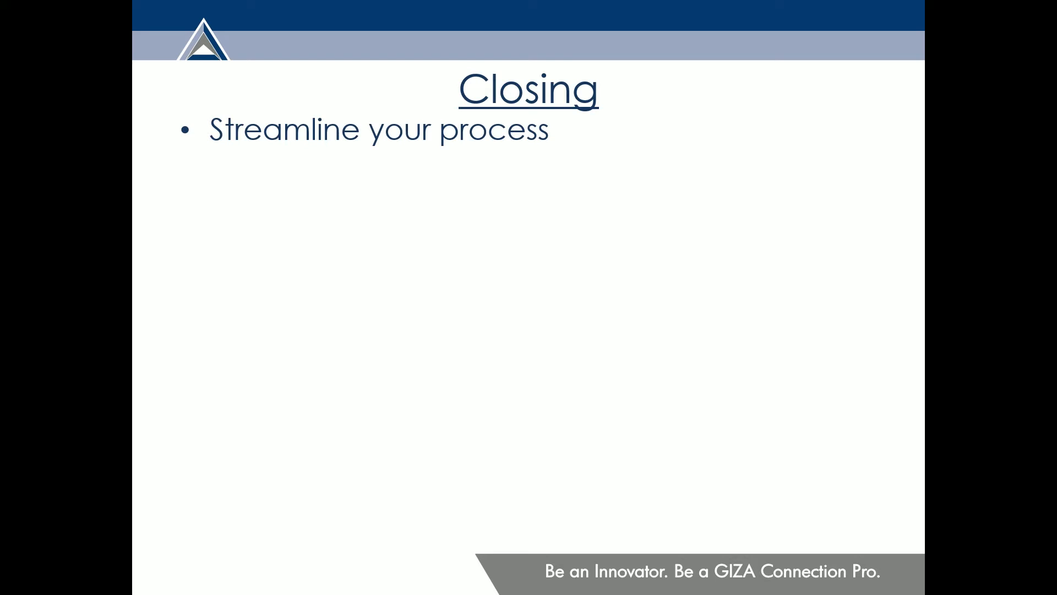
key(Right)
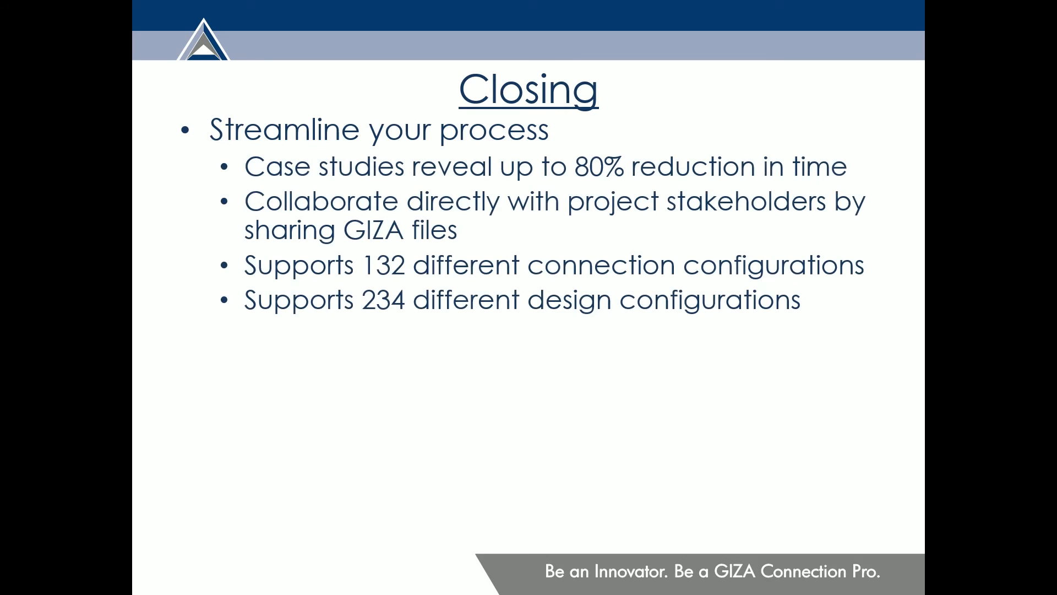